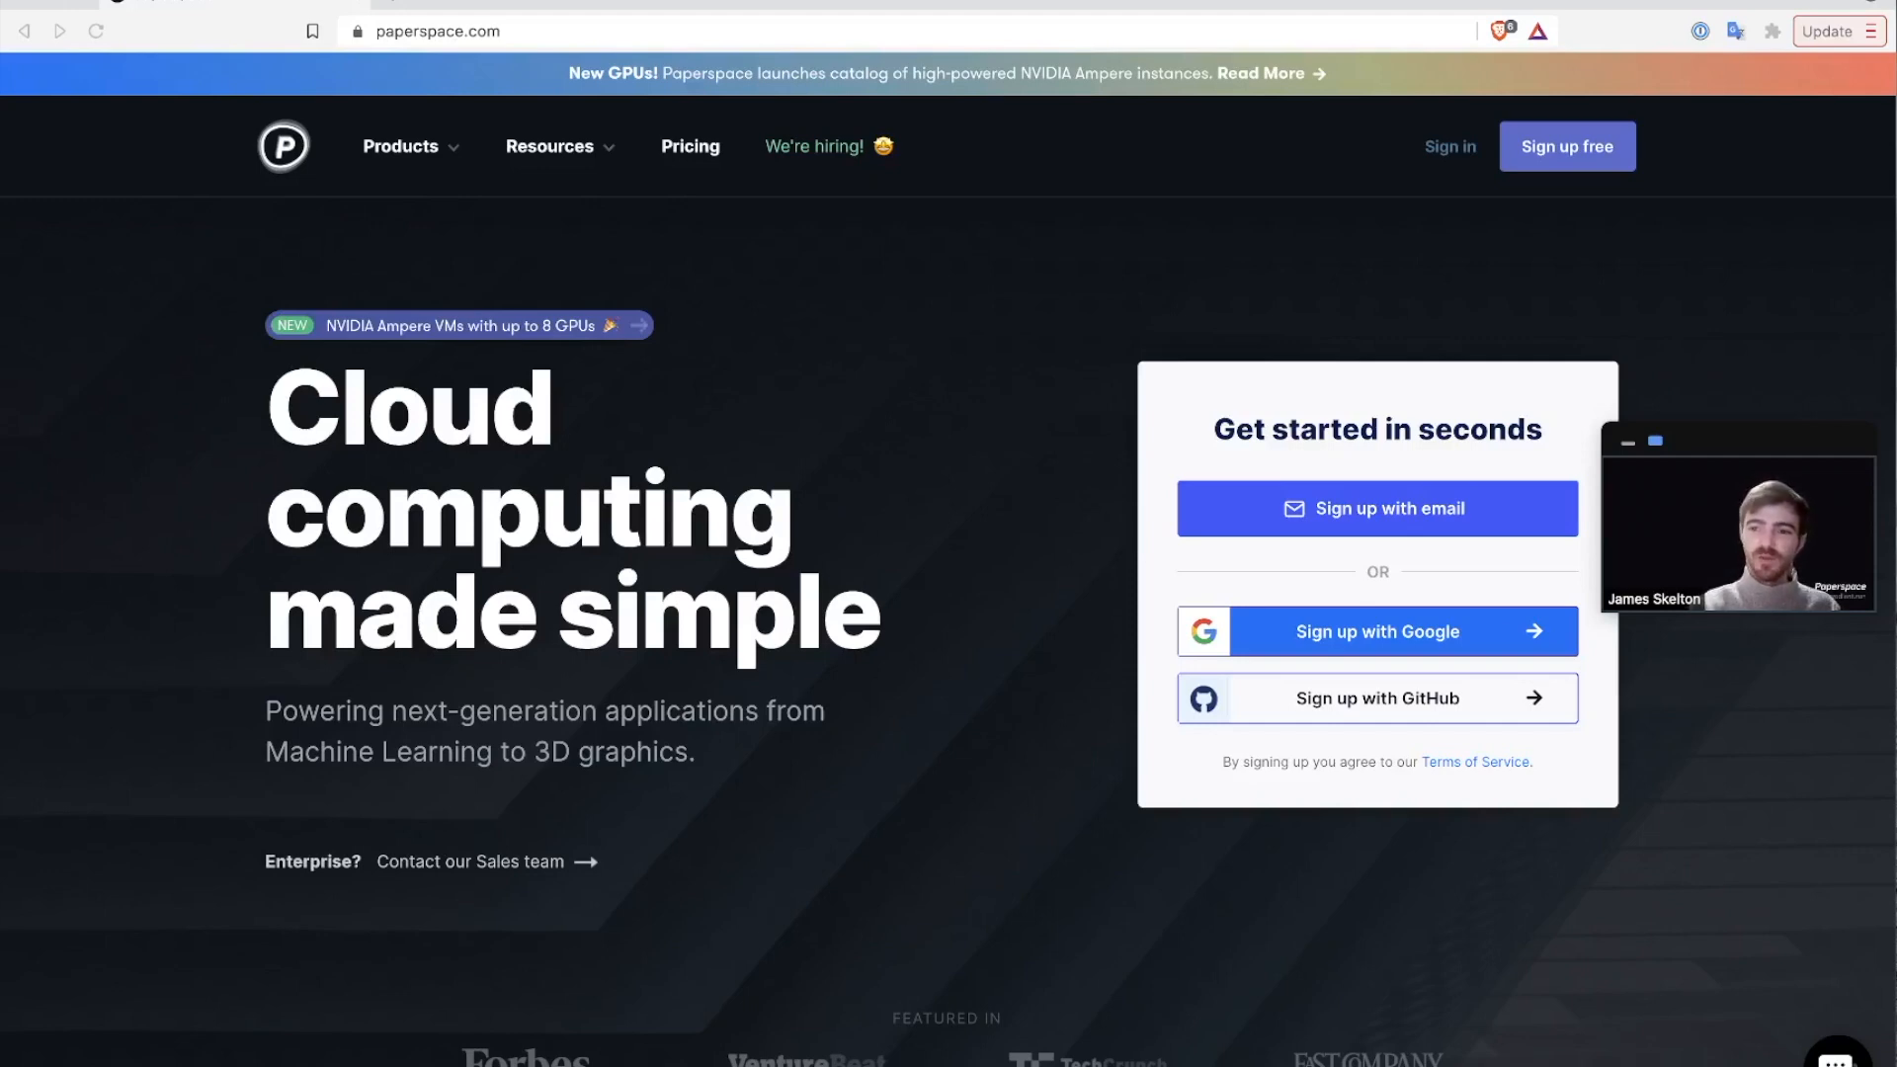
# Open the free Paperspace account sign-up form from the top navigation.
pyautogui.click(1562, 166)
# Sign up with the account's email address and password, pass the reCAPTCHA, and submit.
pyautogui.click(1076, 491)
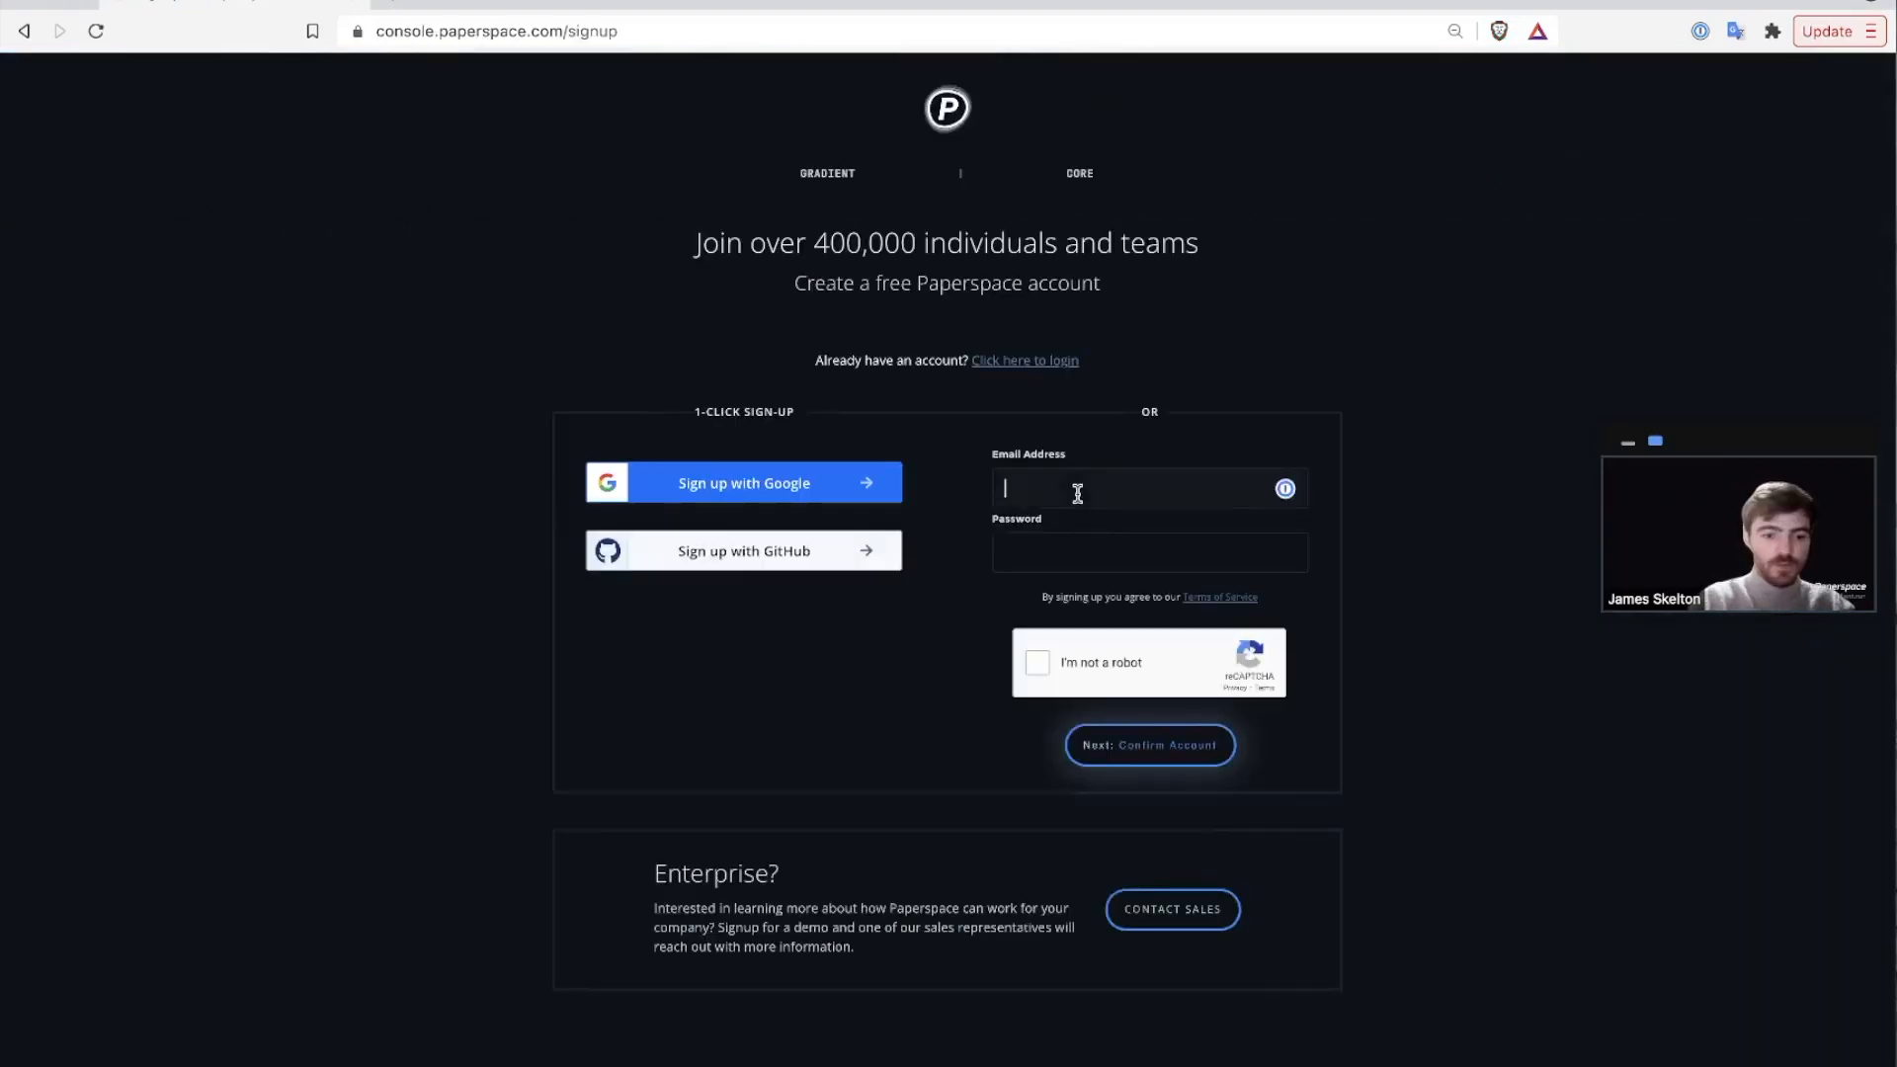
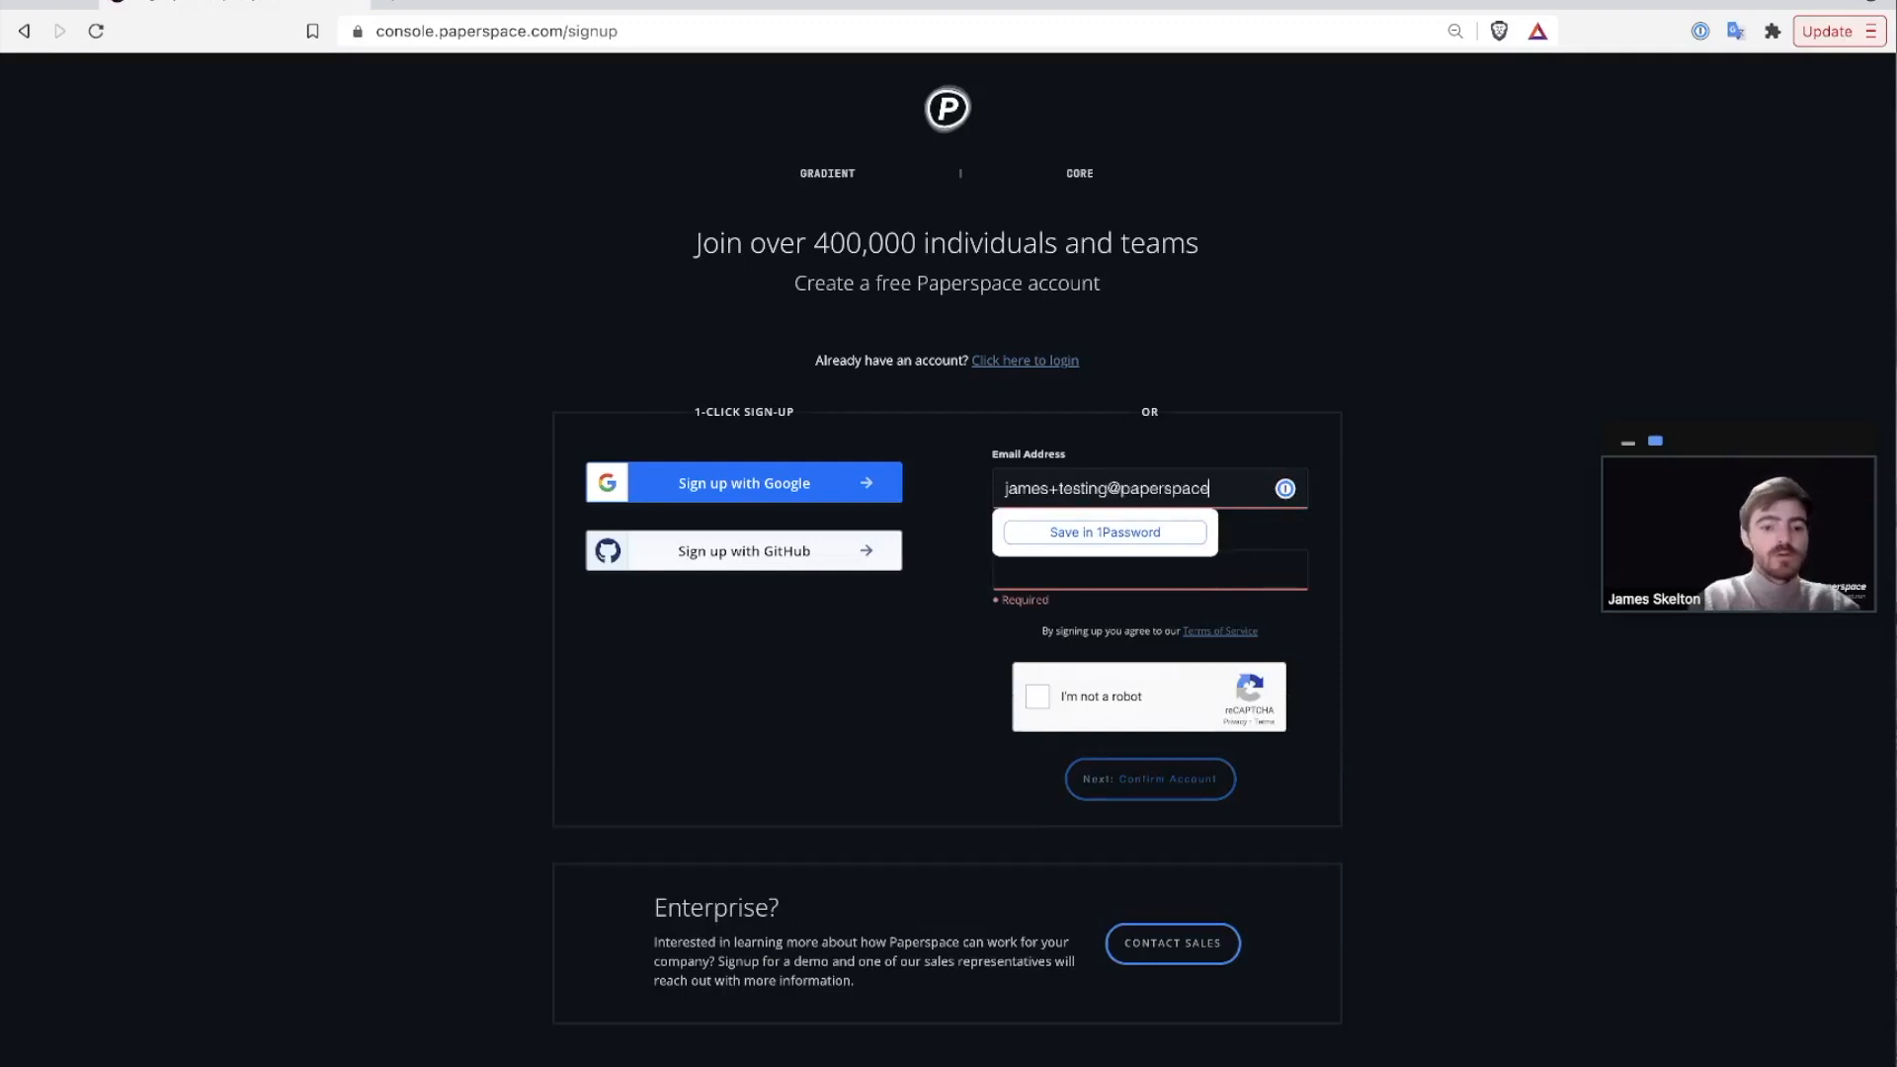
pyautogui.press('Tab')
pyautogui.write('•••••')
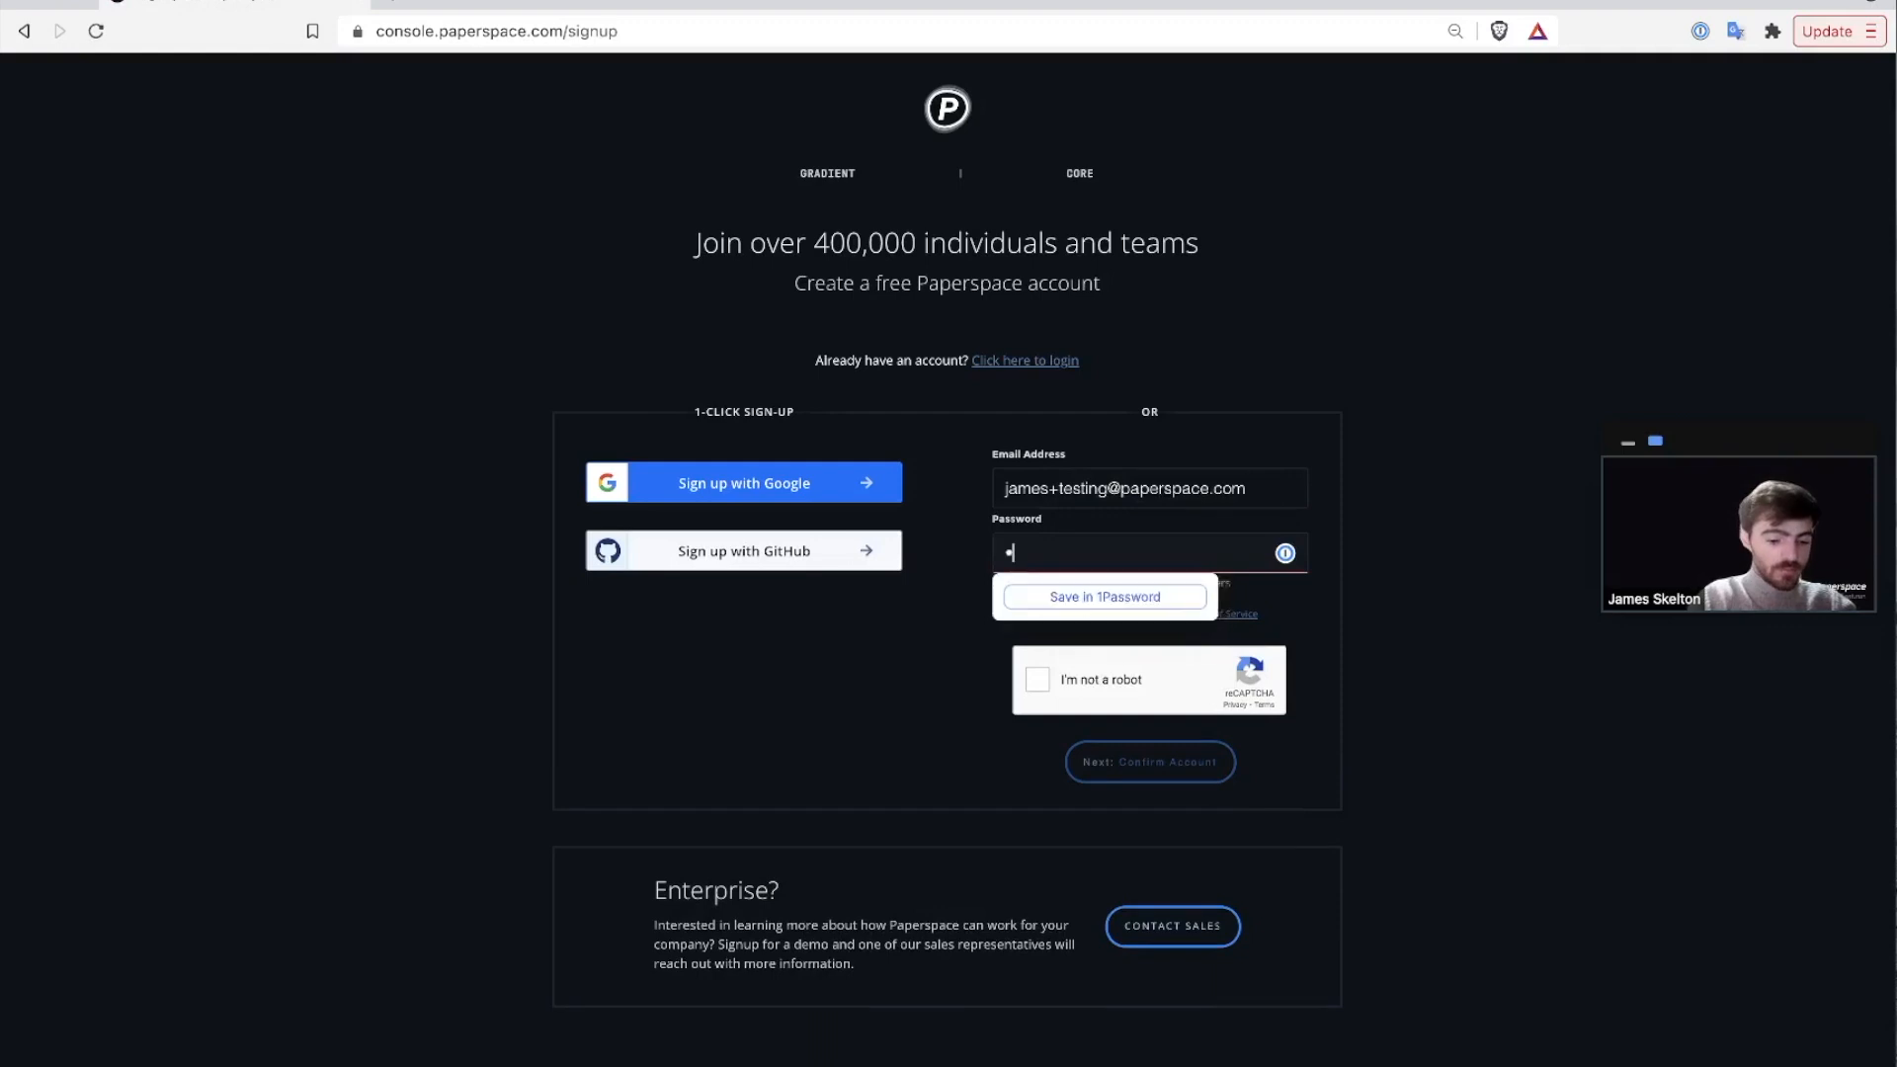
pyautogui.write('••••')
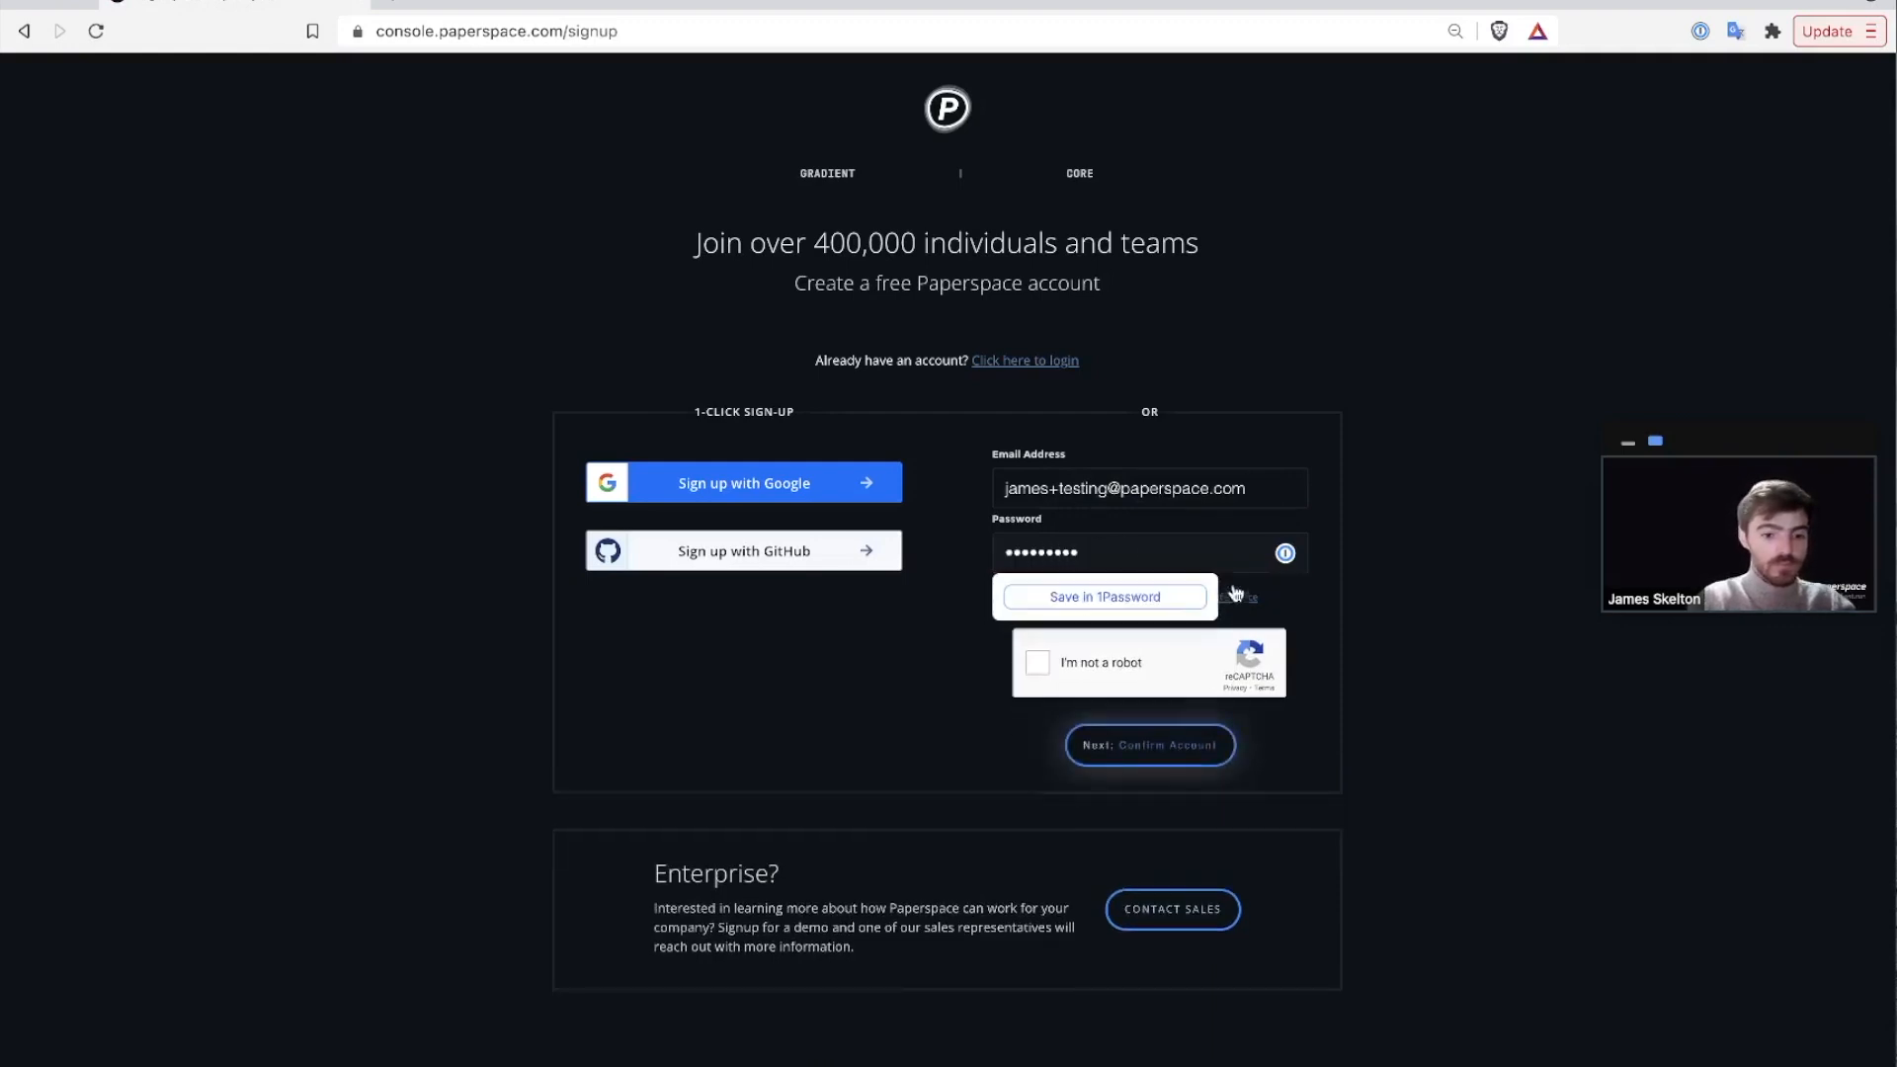
pyautogui.click(1038, 664)
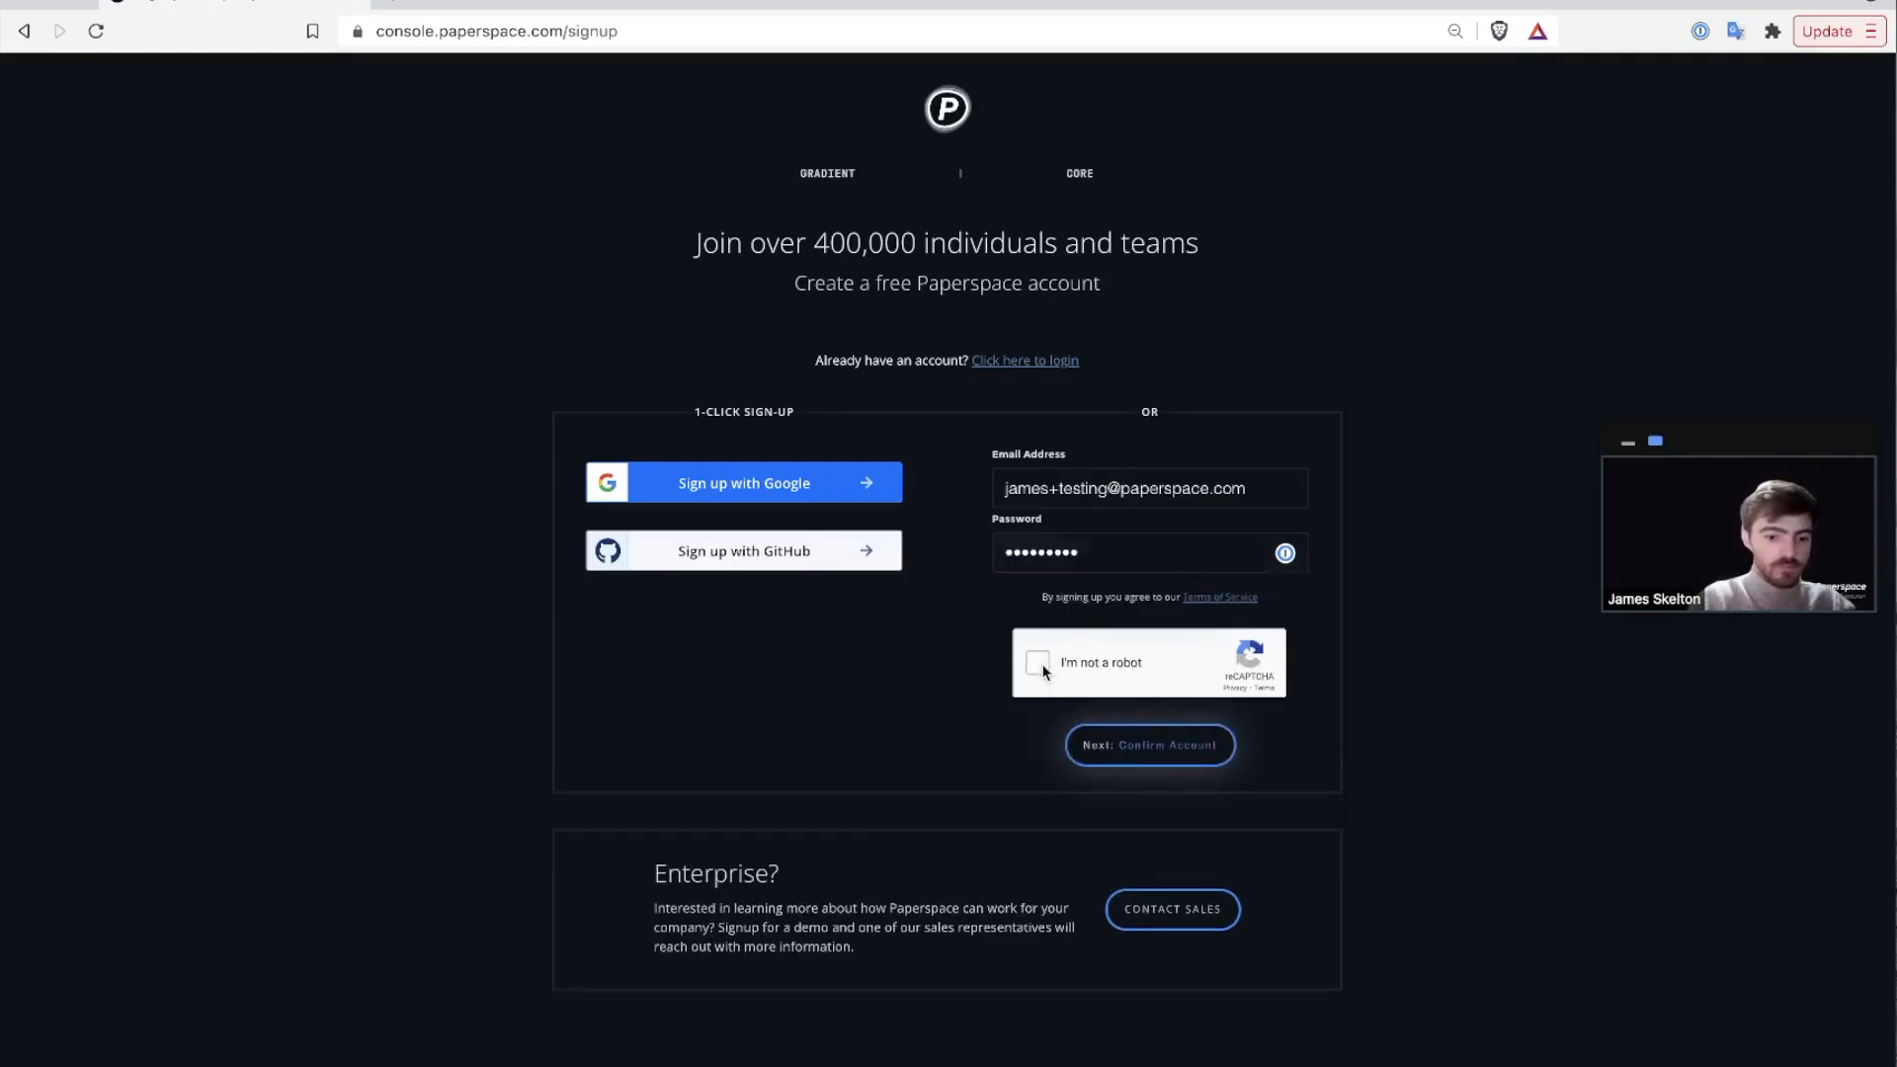
pyautogui.click(1169, 753)
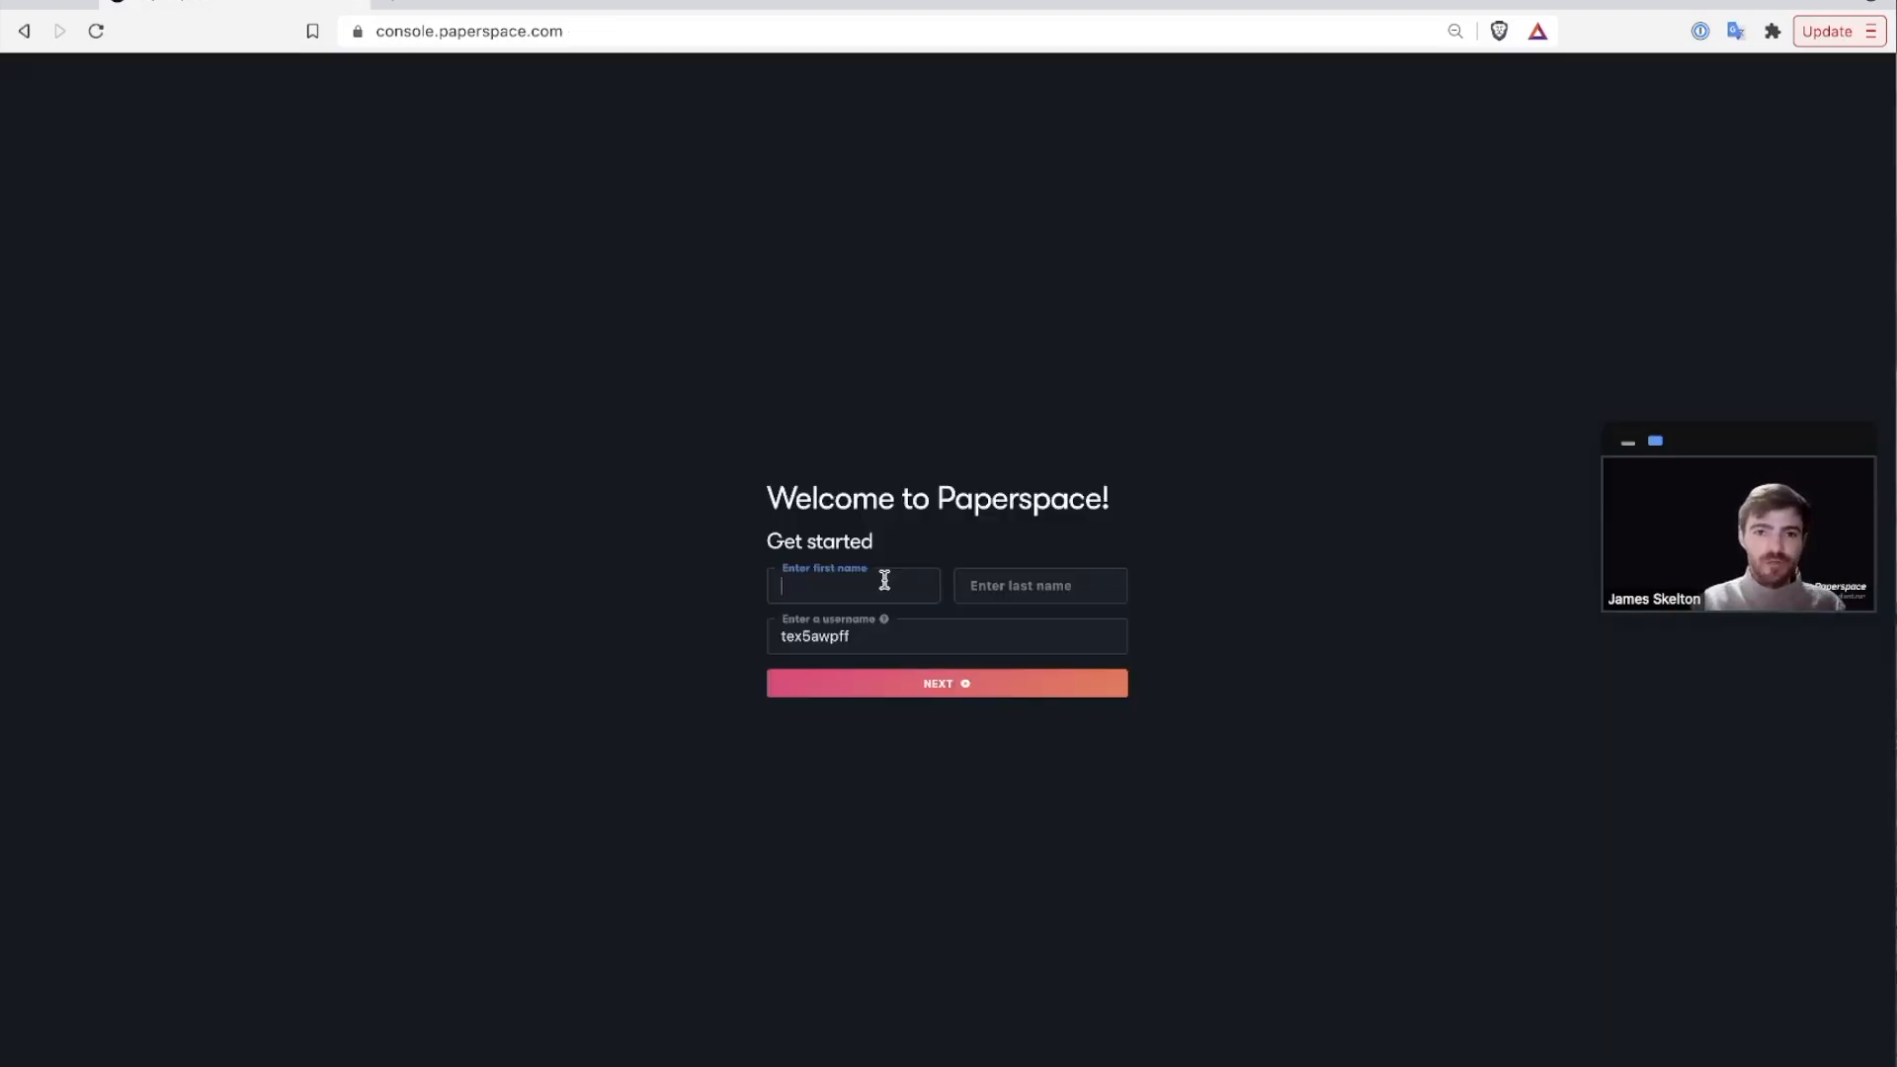
# Enter the user's first name and last name on the welcome form and submit it.
pyautogui.press('Tab')
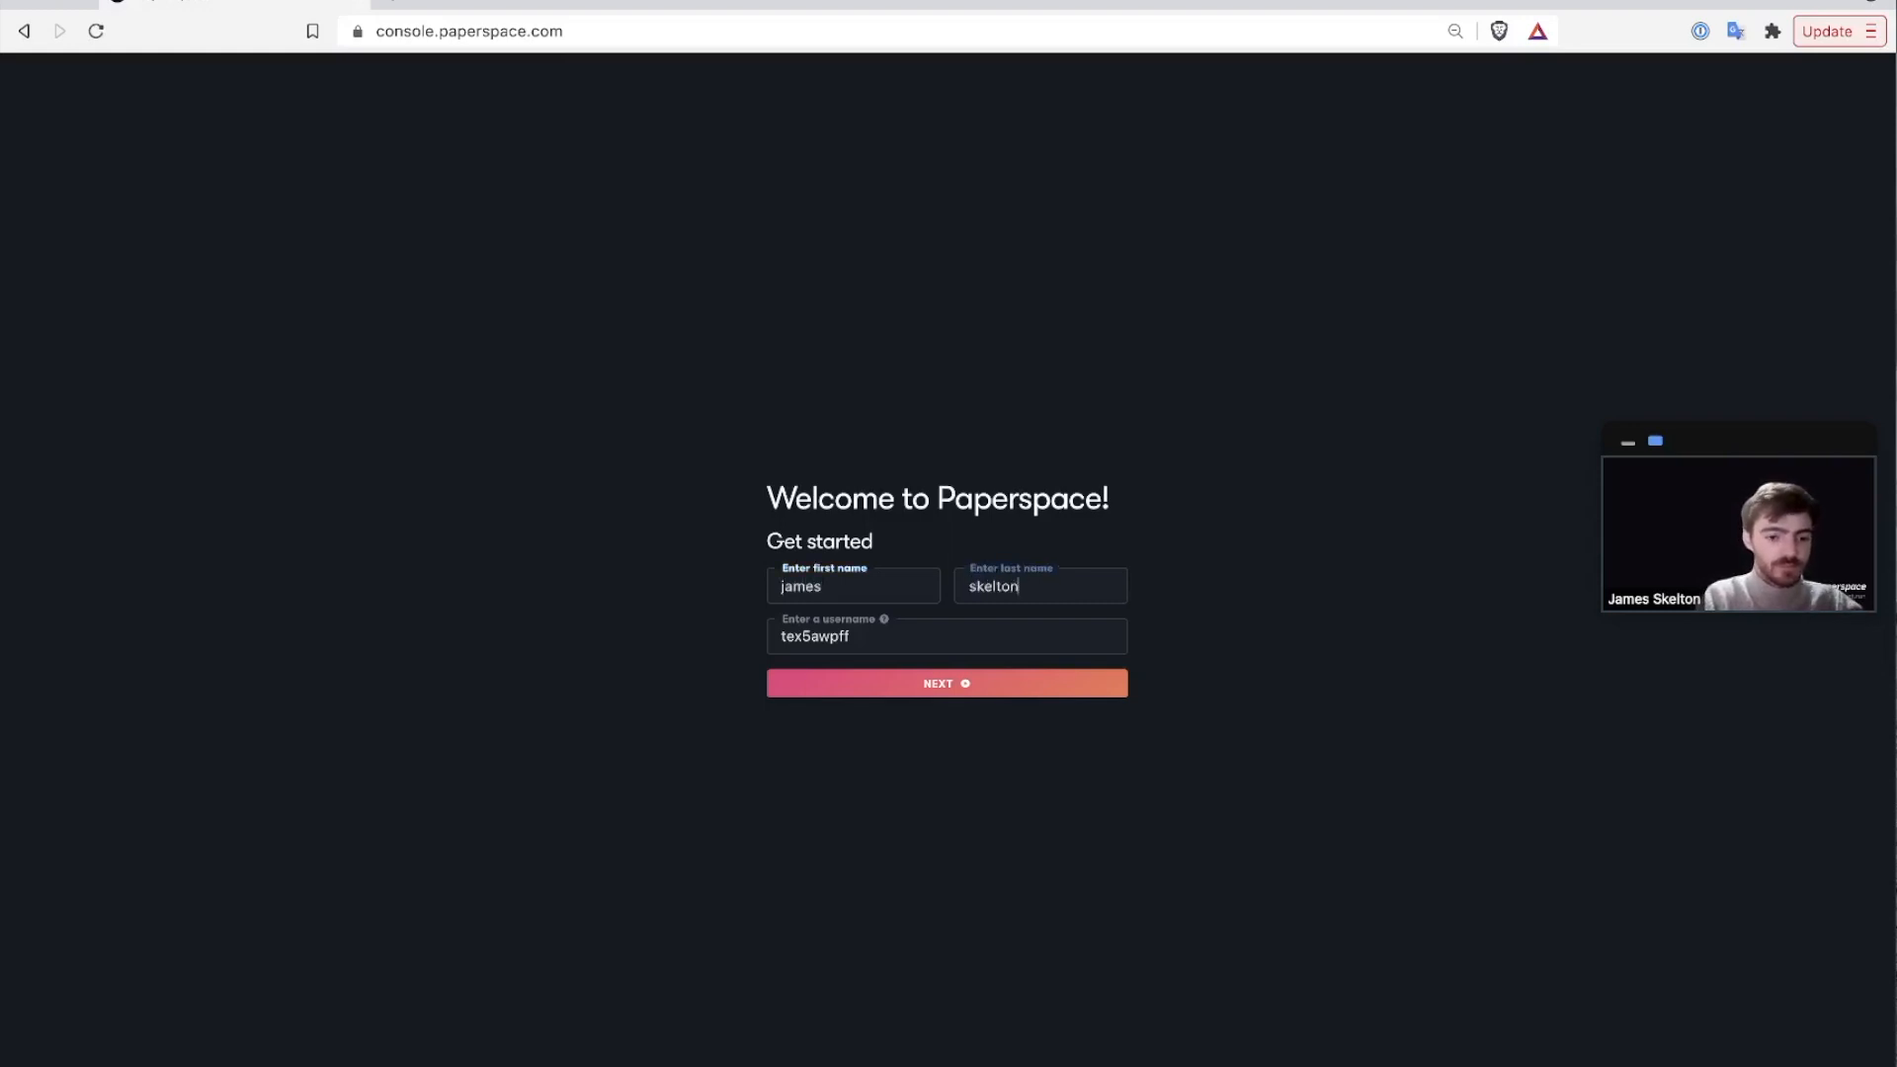
pyautogui.press('Return')
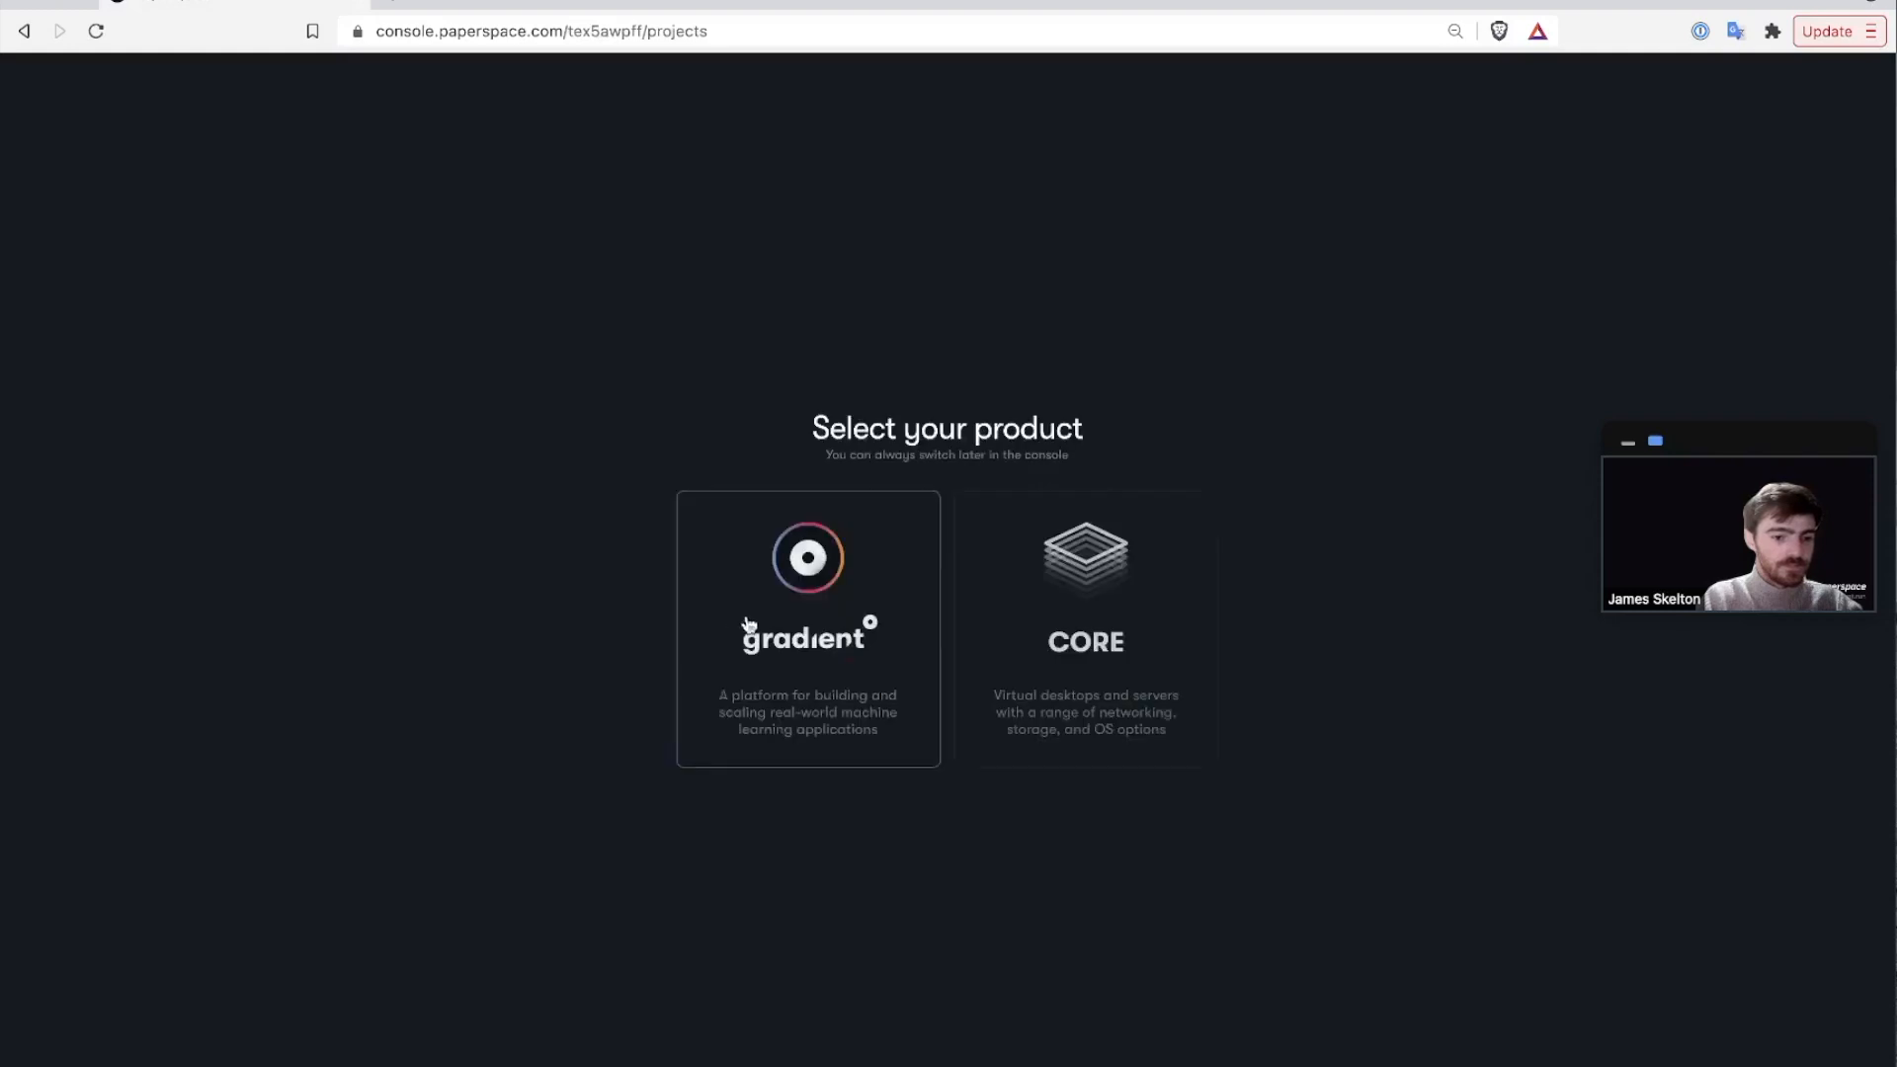
# Choose Gradient and answer Data scientist, Learning about machine learning, and Just me.
pyautogui.click(809, 588)
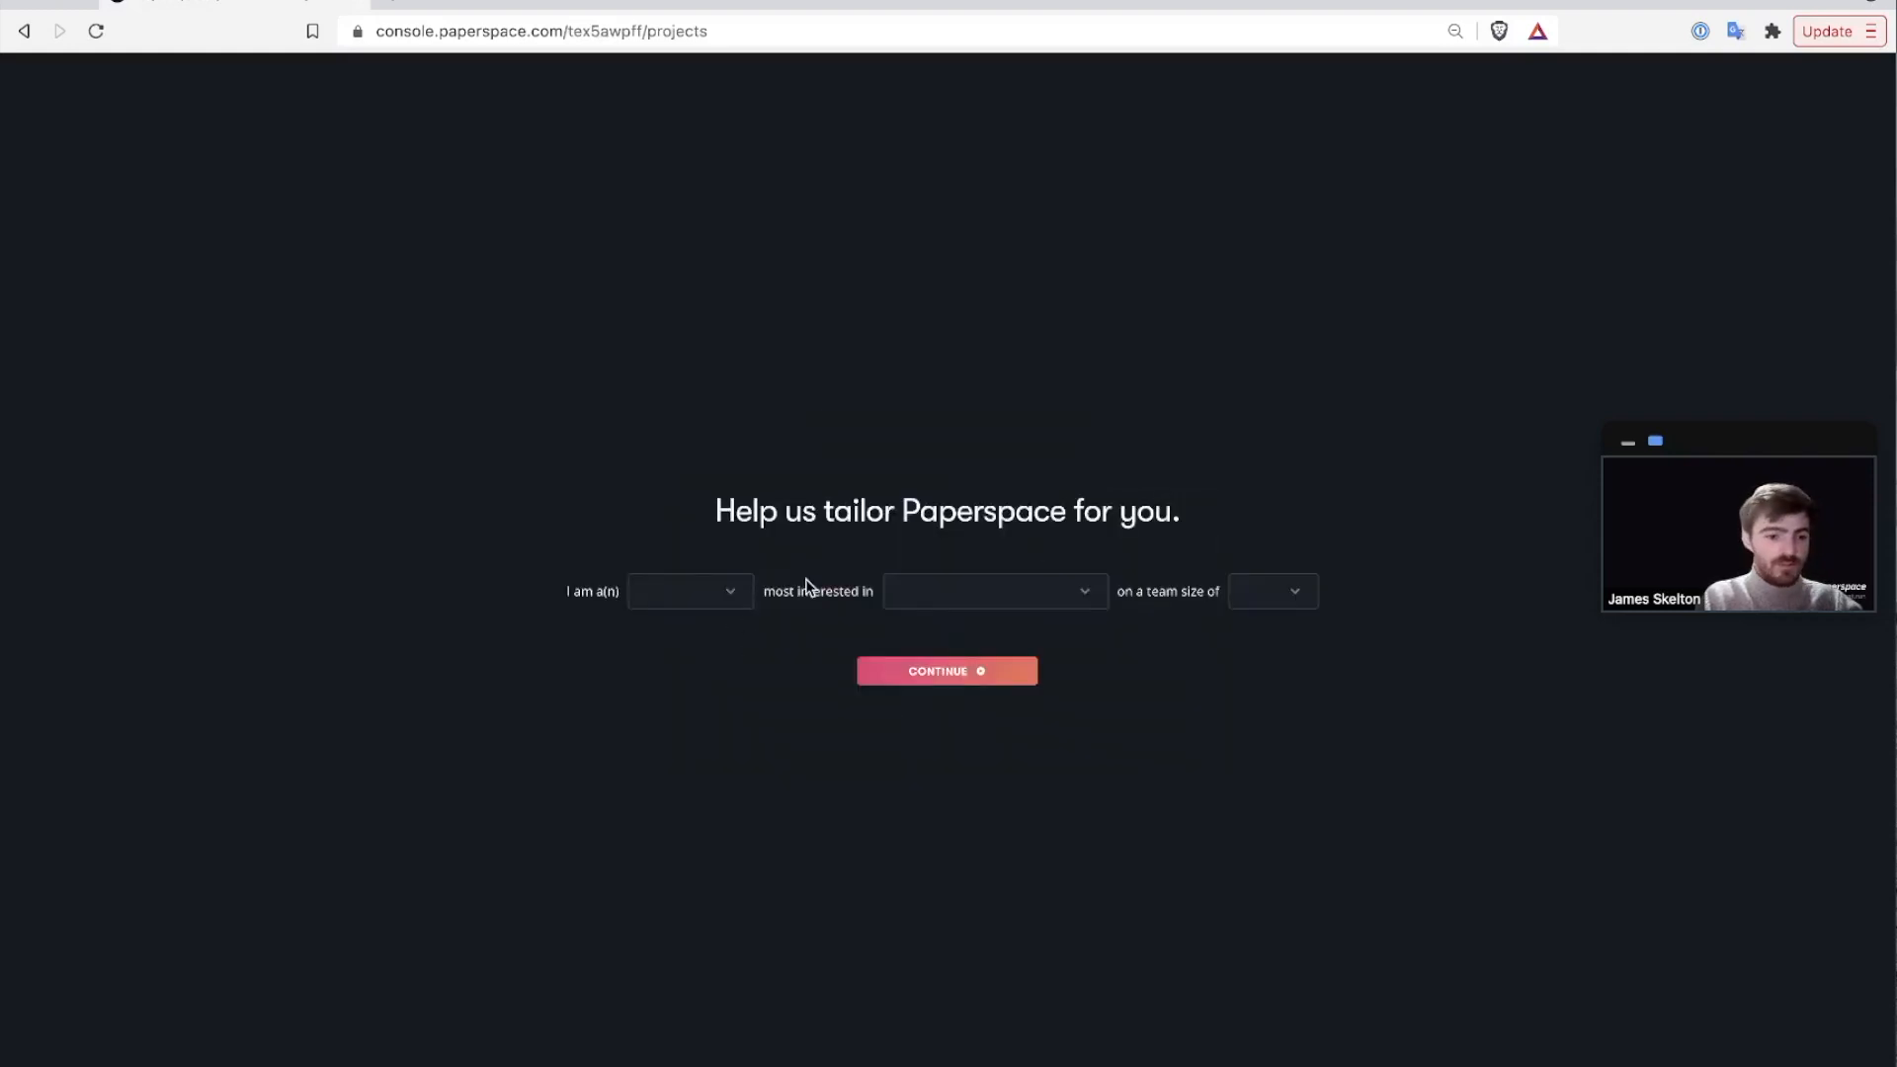
pyautogui.click(730, 596)
pyautogui.click(732, 629)
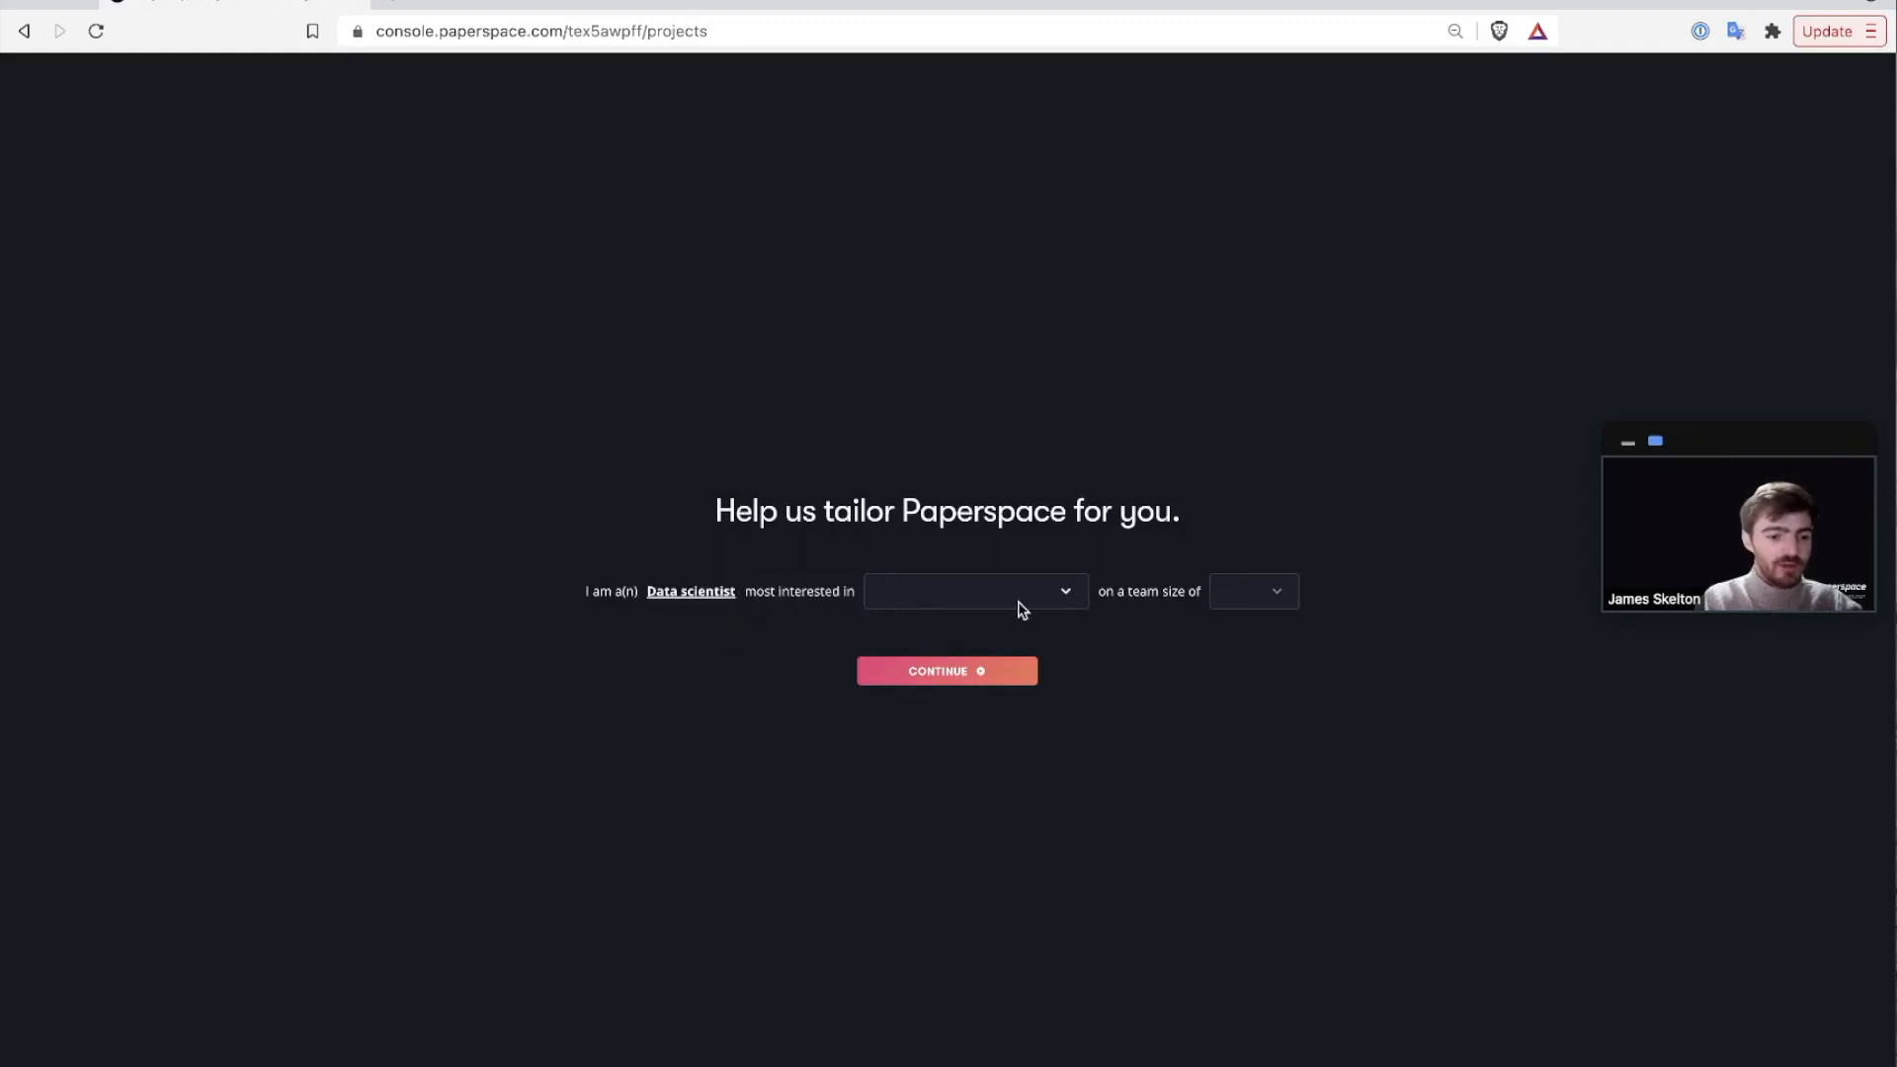
pyautogui.click(1072, 592)
pyautogui.click(1064, 629)
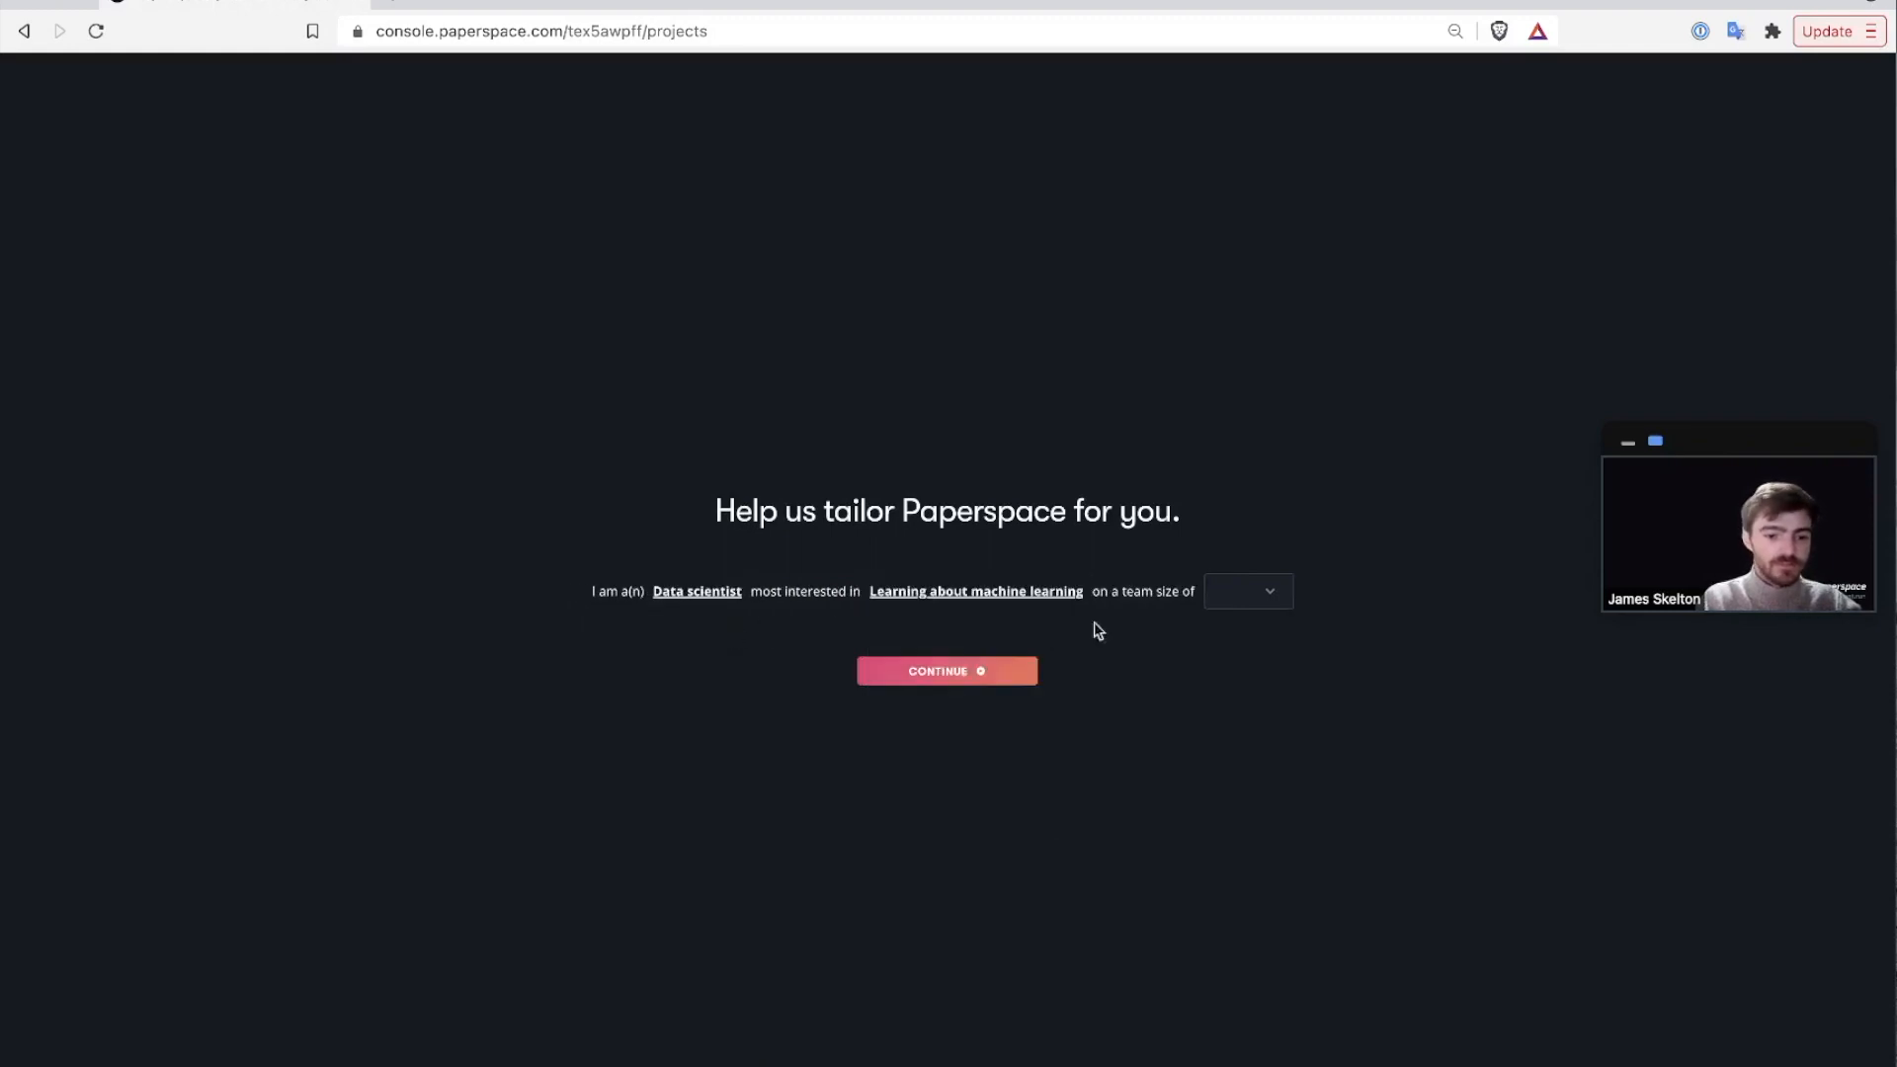
pyautogui.click(1272, 593)
pyautogui.click(1251, 637)
# Submit the profile answers and keep the suggested project name pluto-maxout.
pyautogui.click(1013, 673)
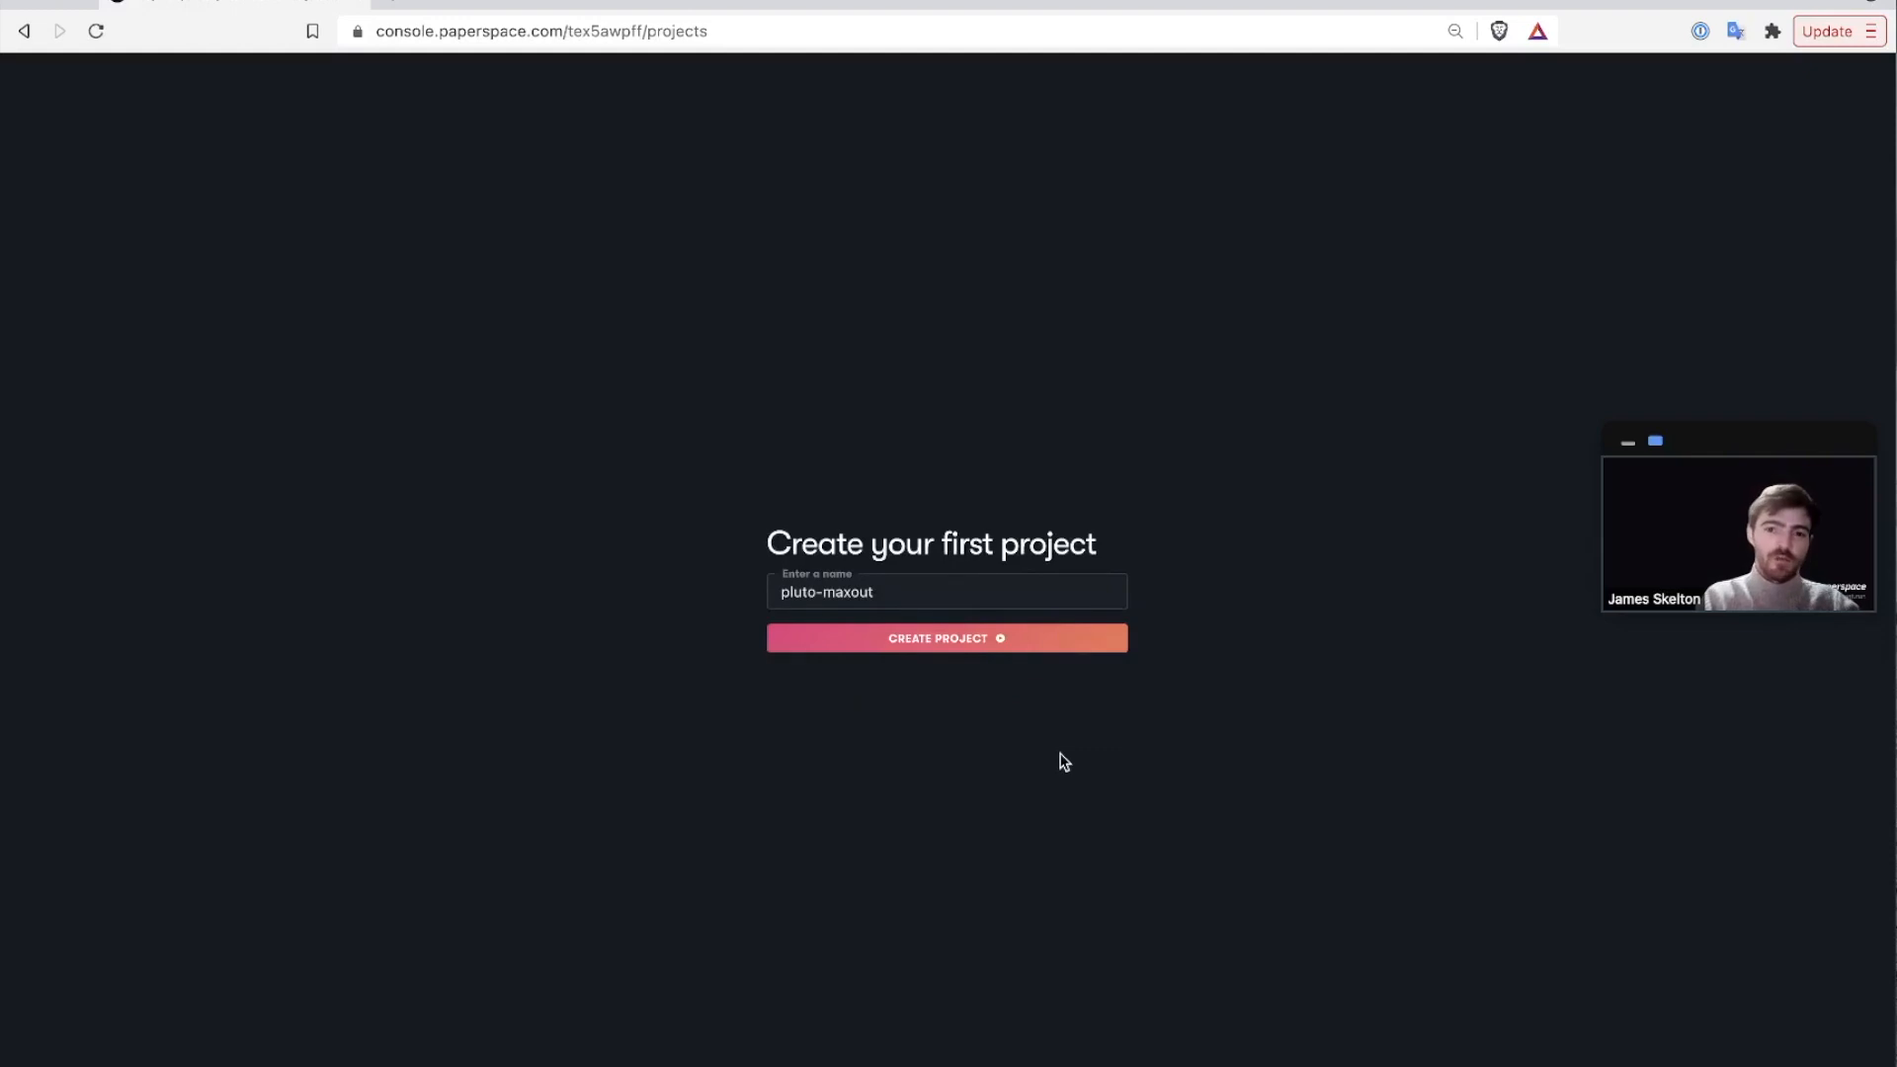
pyautogui.tripleClick(876, 591)
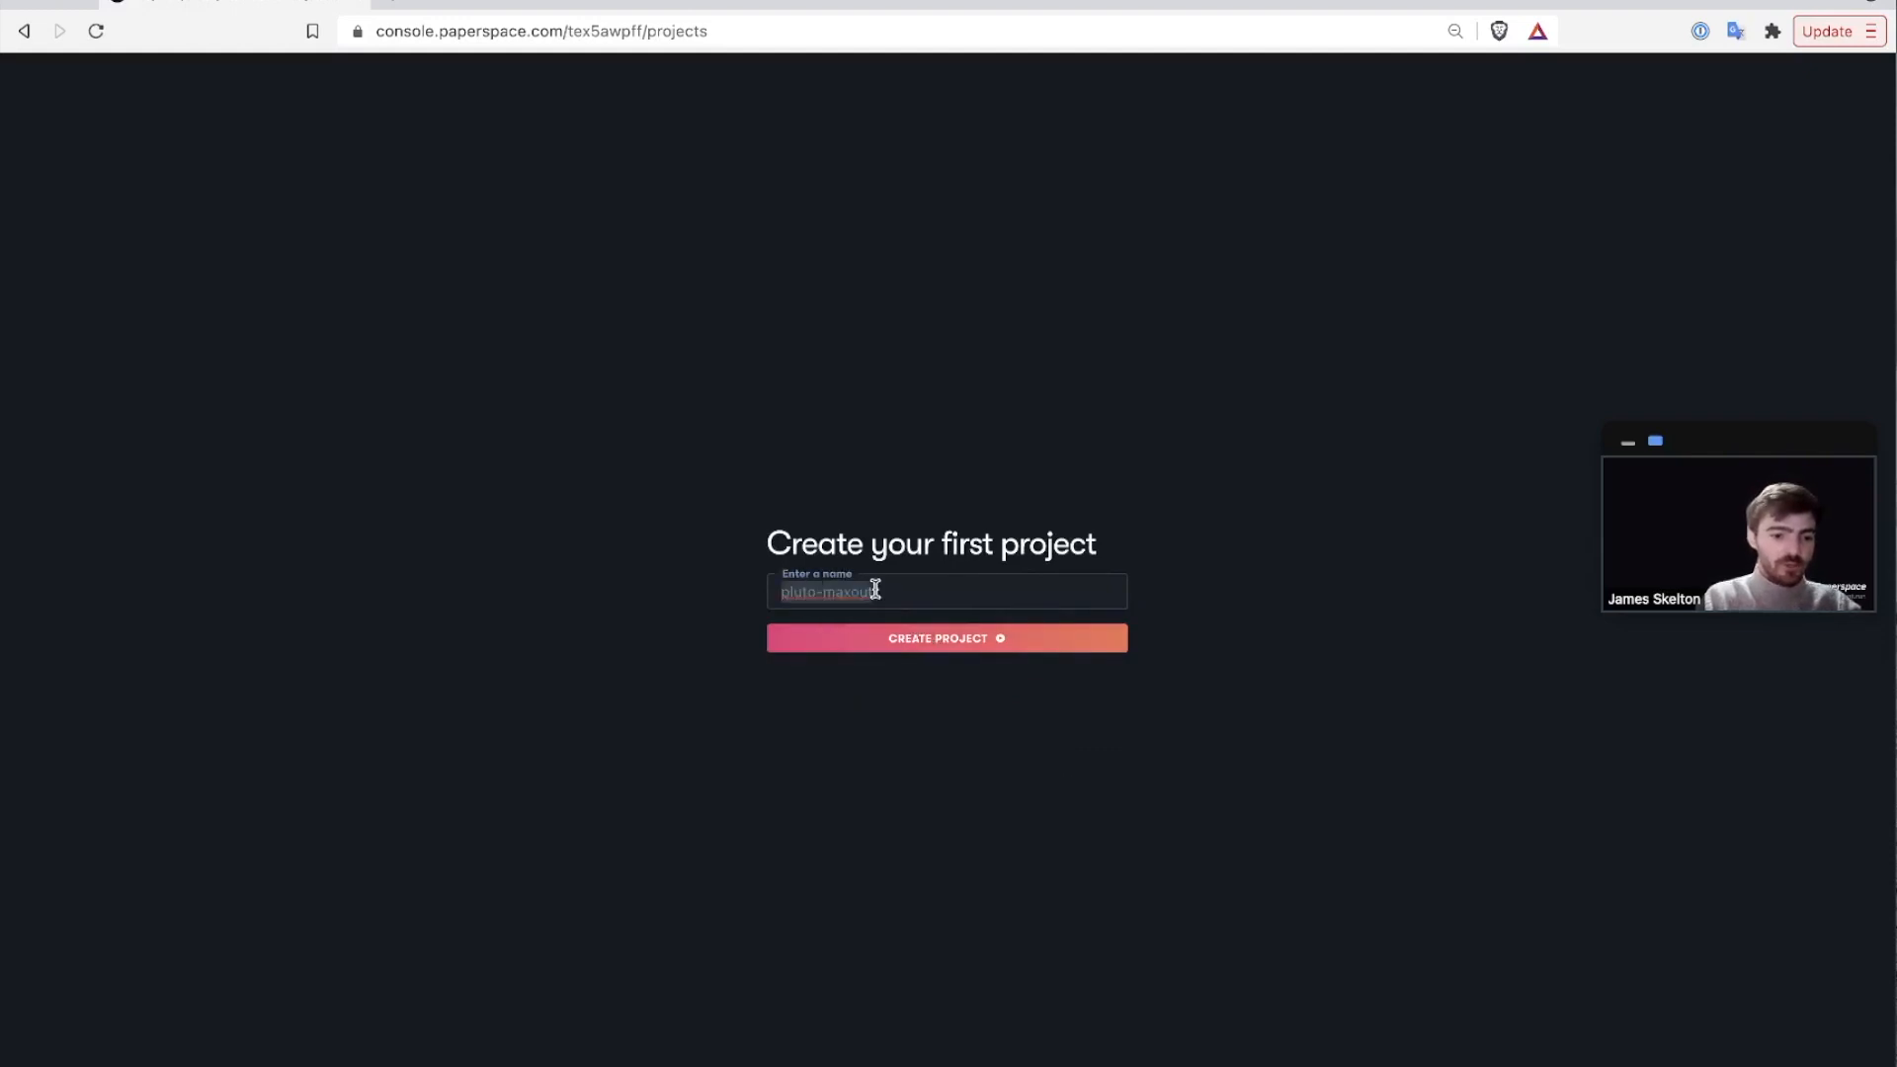
pyautogui.click(911, 648)
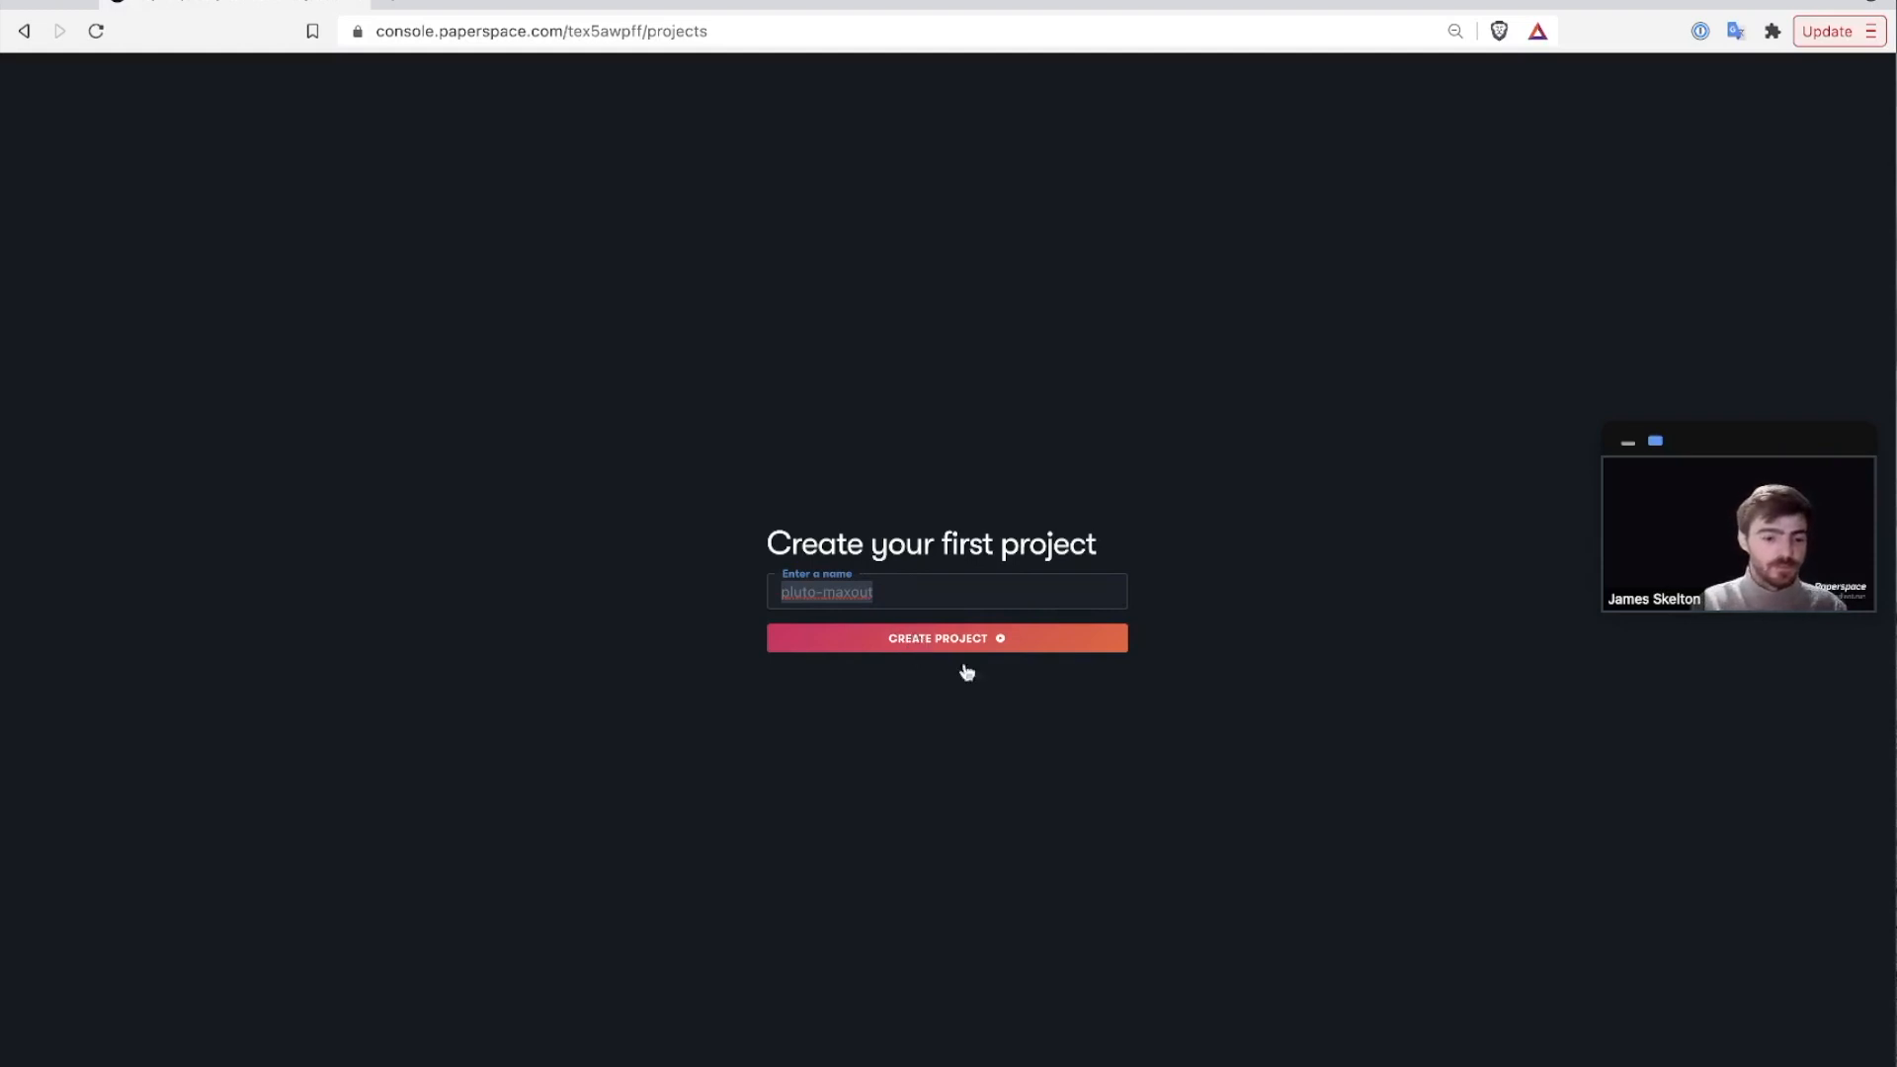
# Create the pluto-maxout project and reopen it from All Projects on its Notebooks page.
pyautogui.click(928, 645)
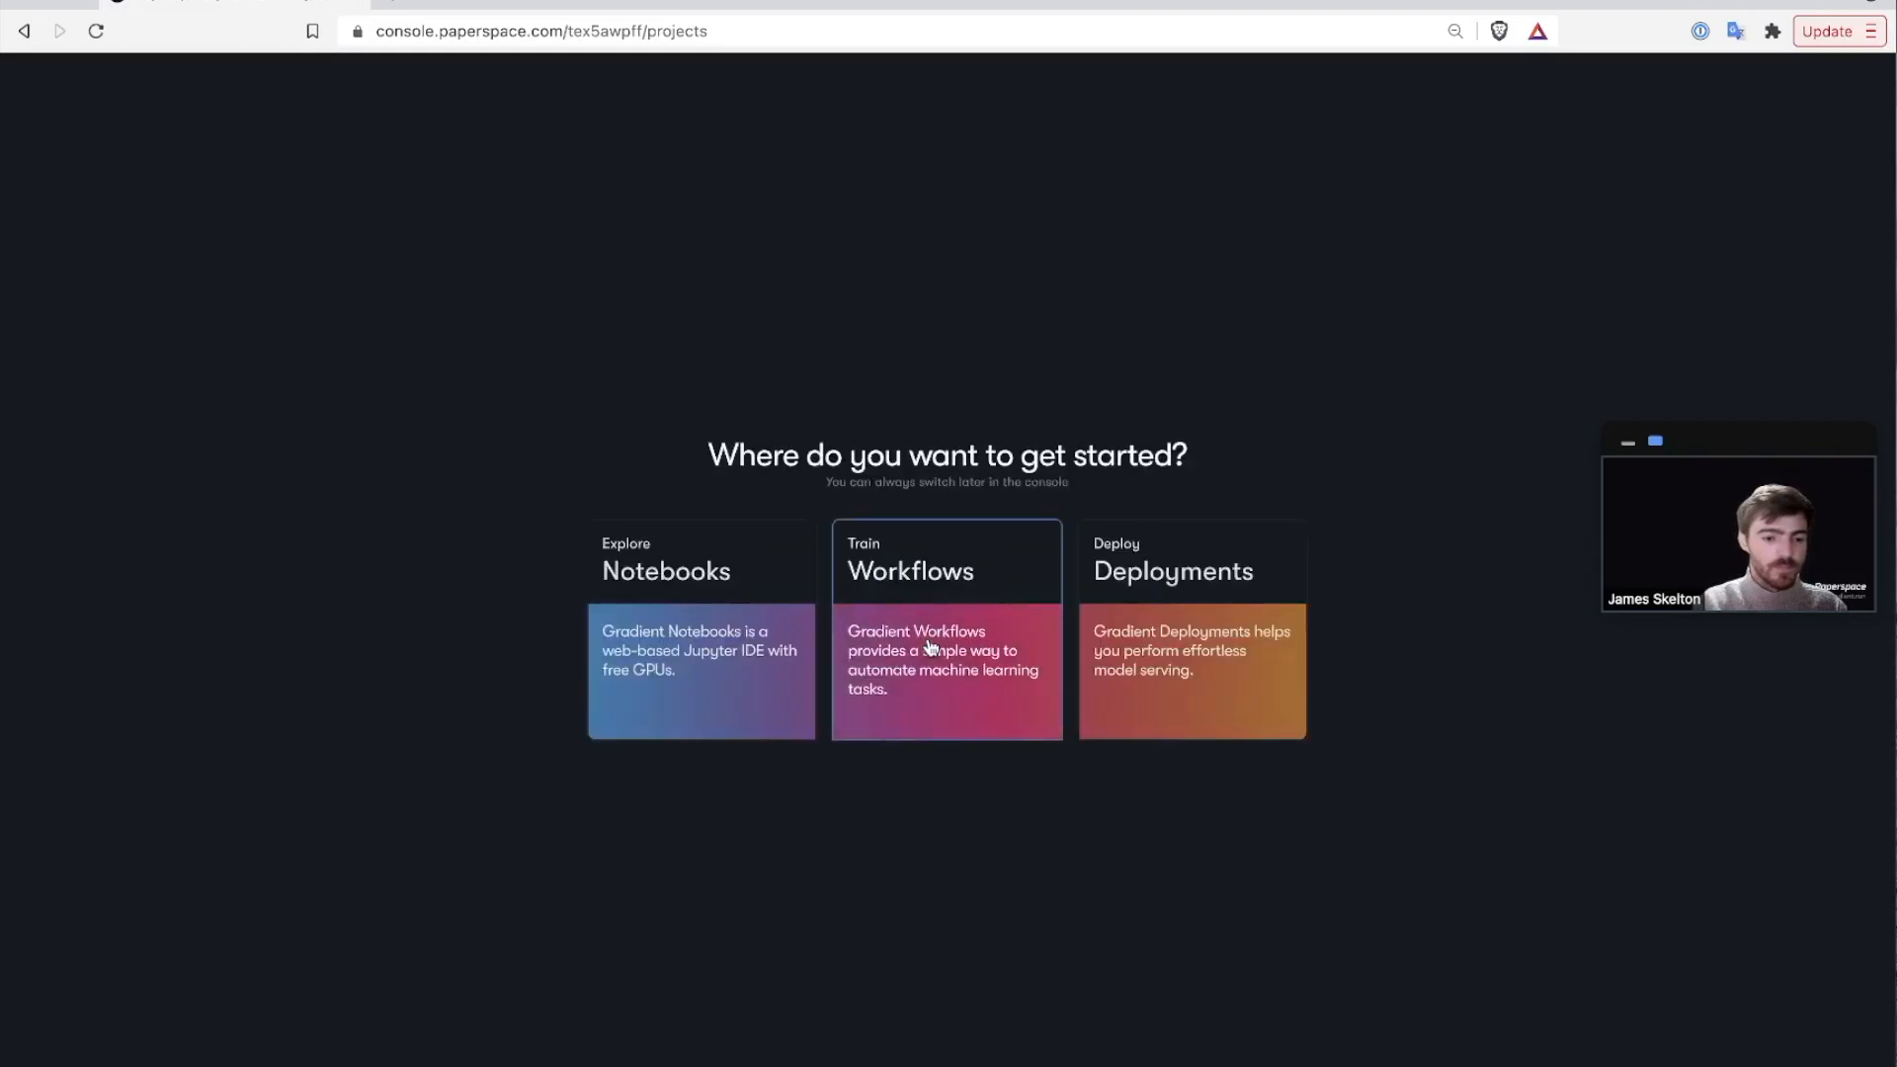
pyautogui.click(722, 598)
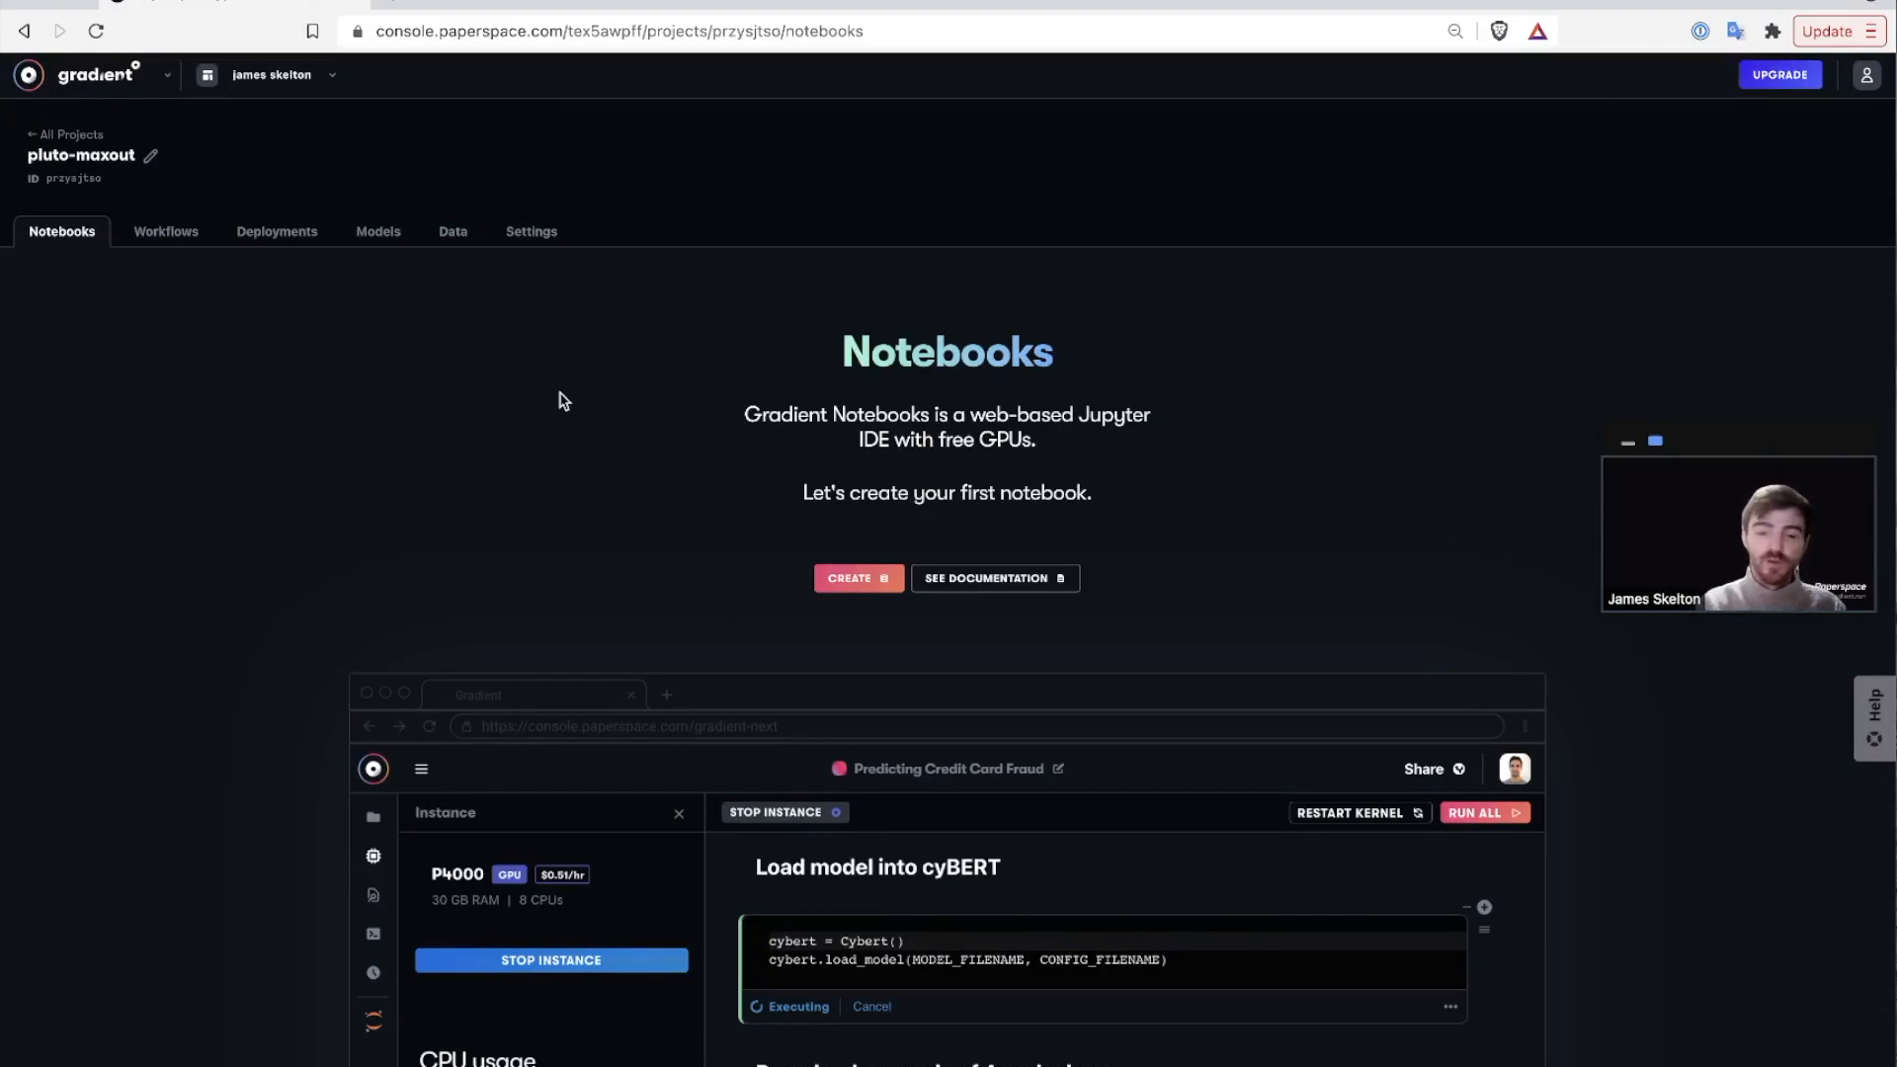
pyautogui.click(305, 79)
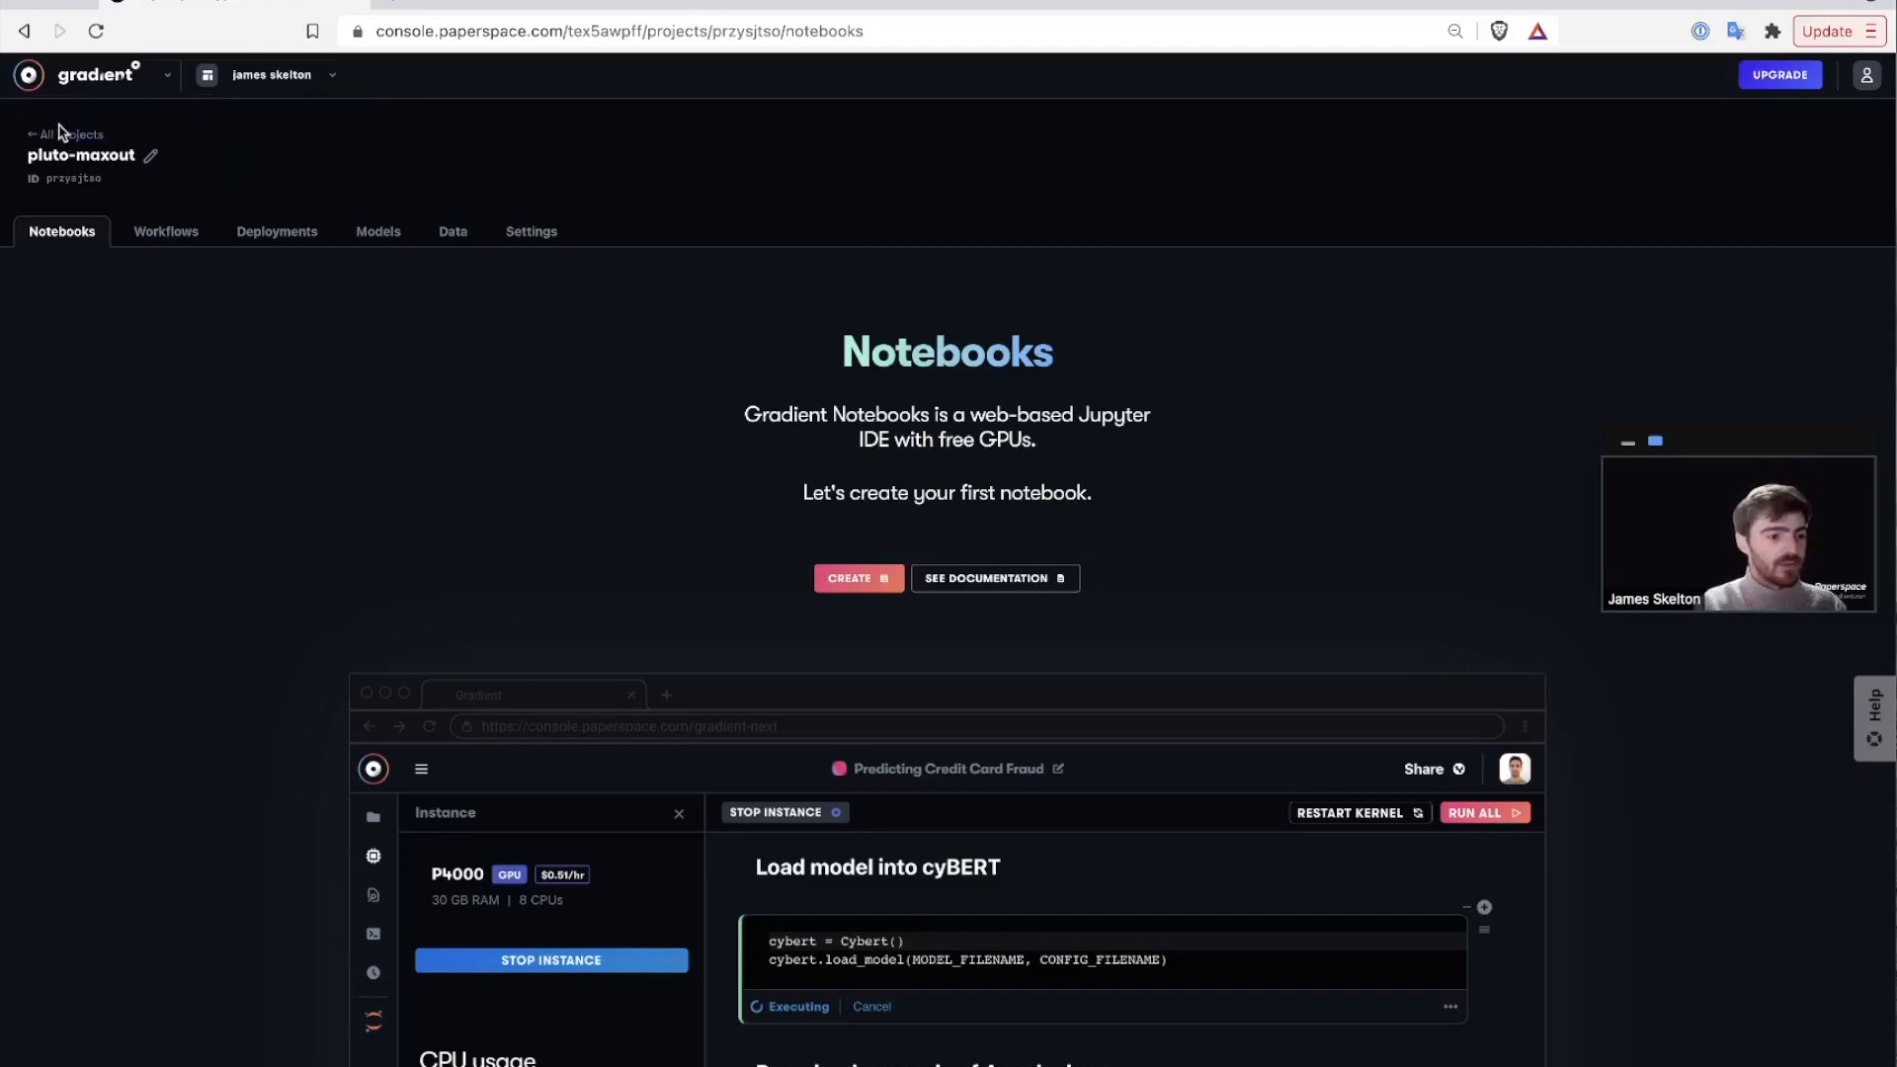
pyautogui.click(51, 135)
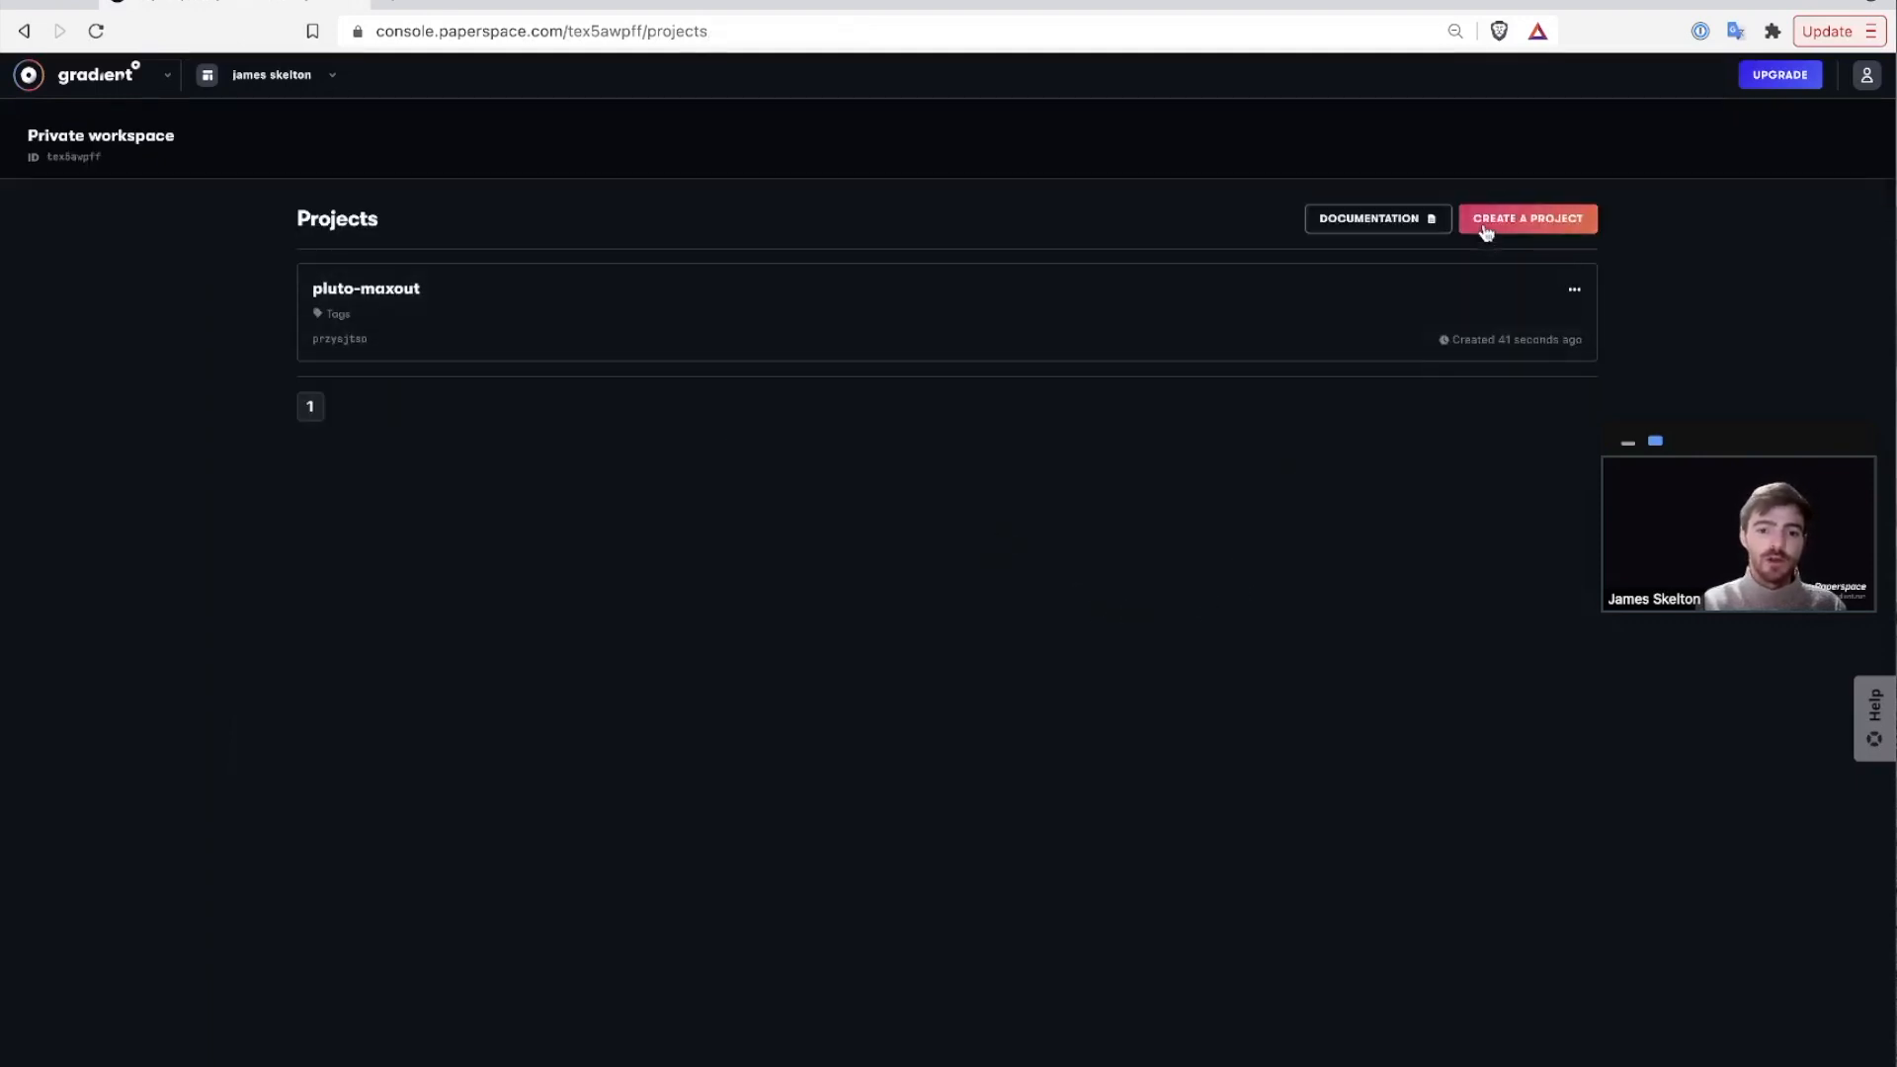
pyautogui.click(1062, 312)
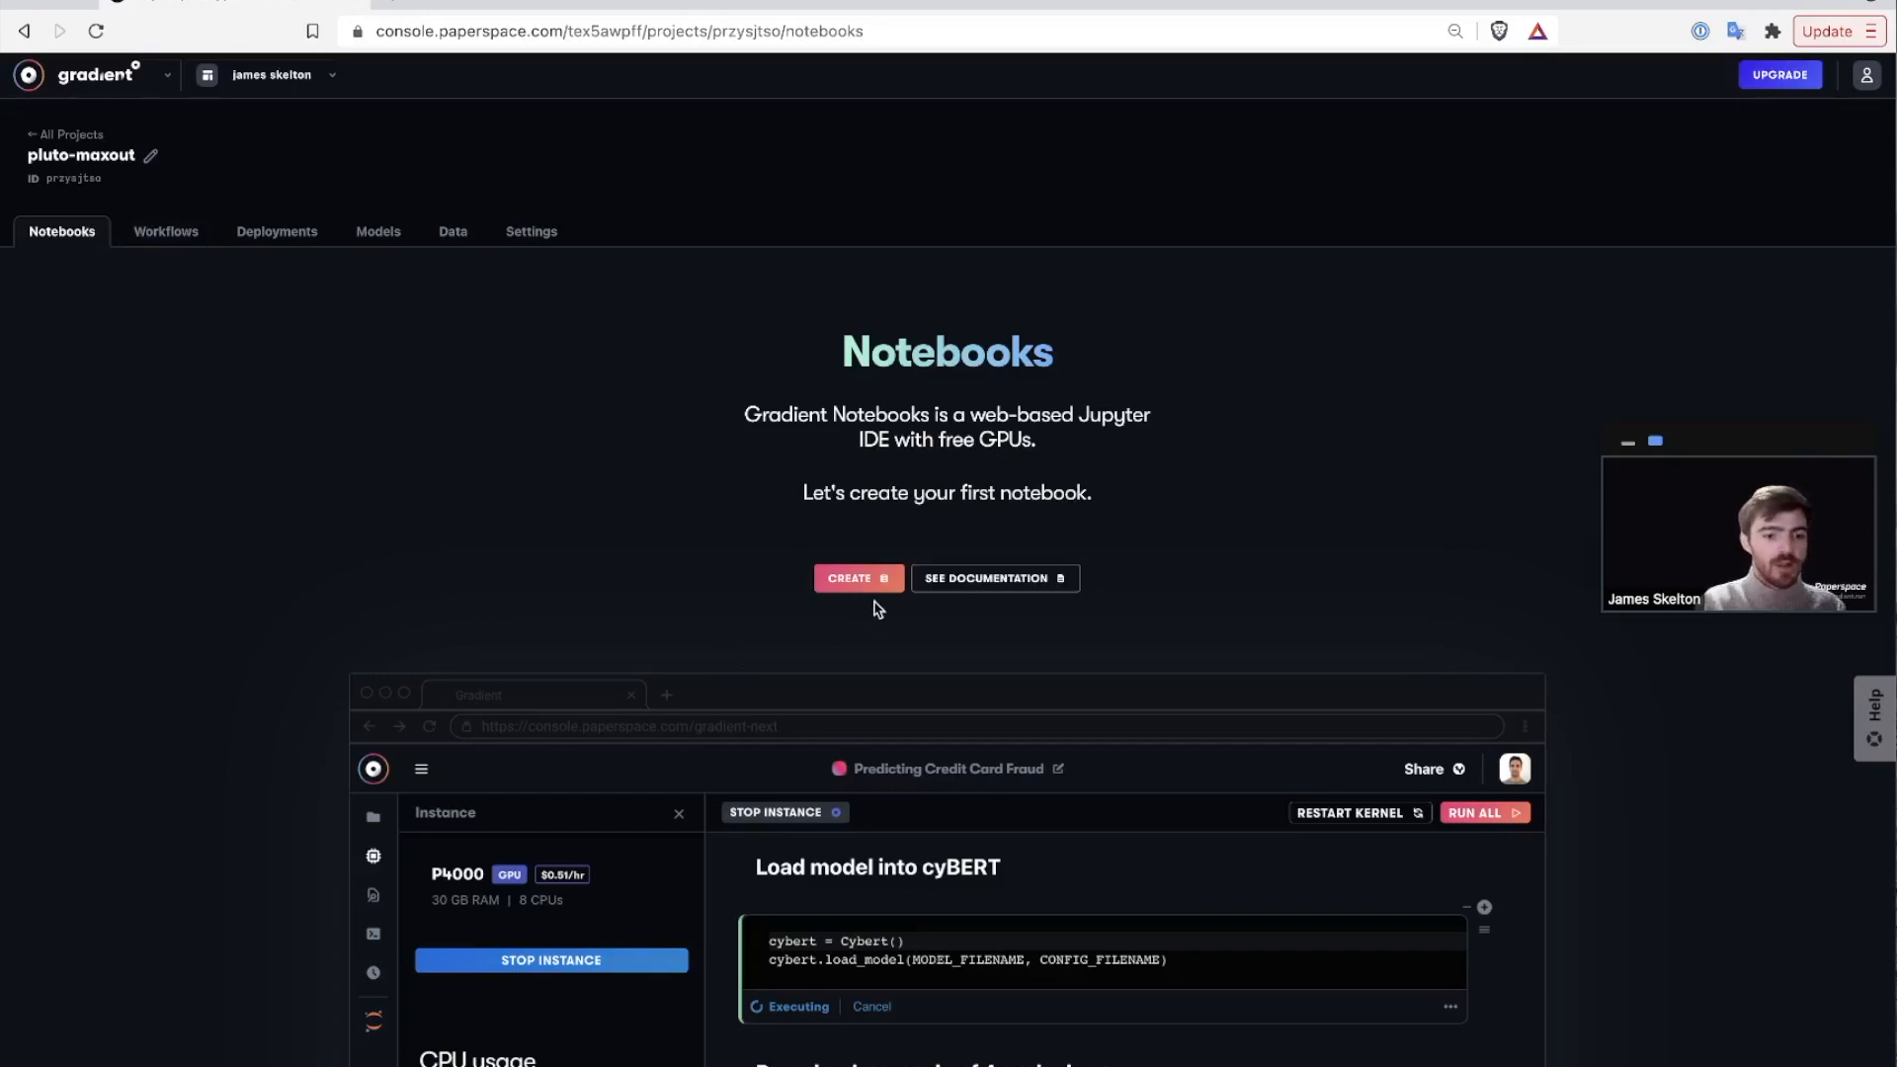
# Set up a new notebook with Tensorflow 2.6.0 on a Free-GPU machine, showing advanced options.
pyautogui.click(877, 586)
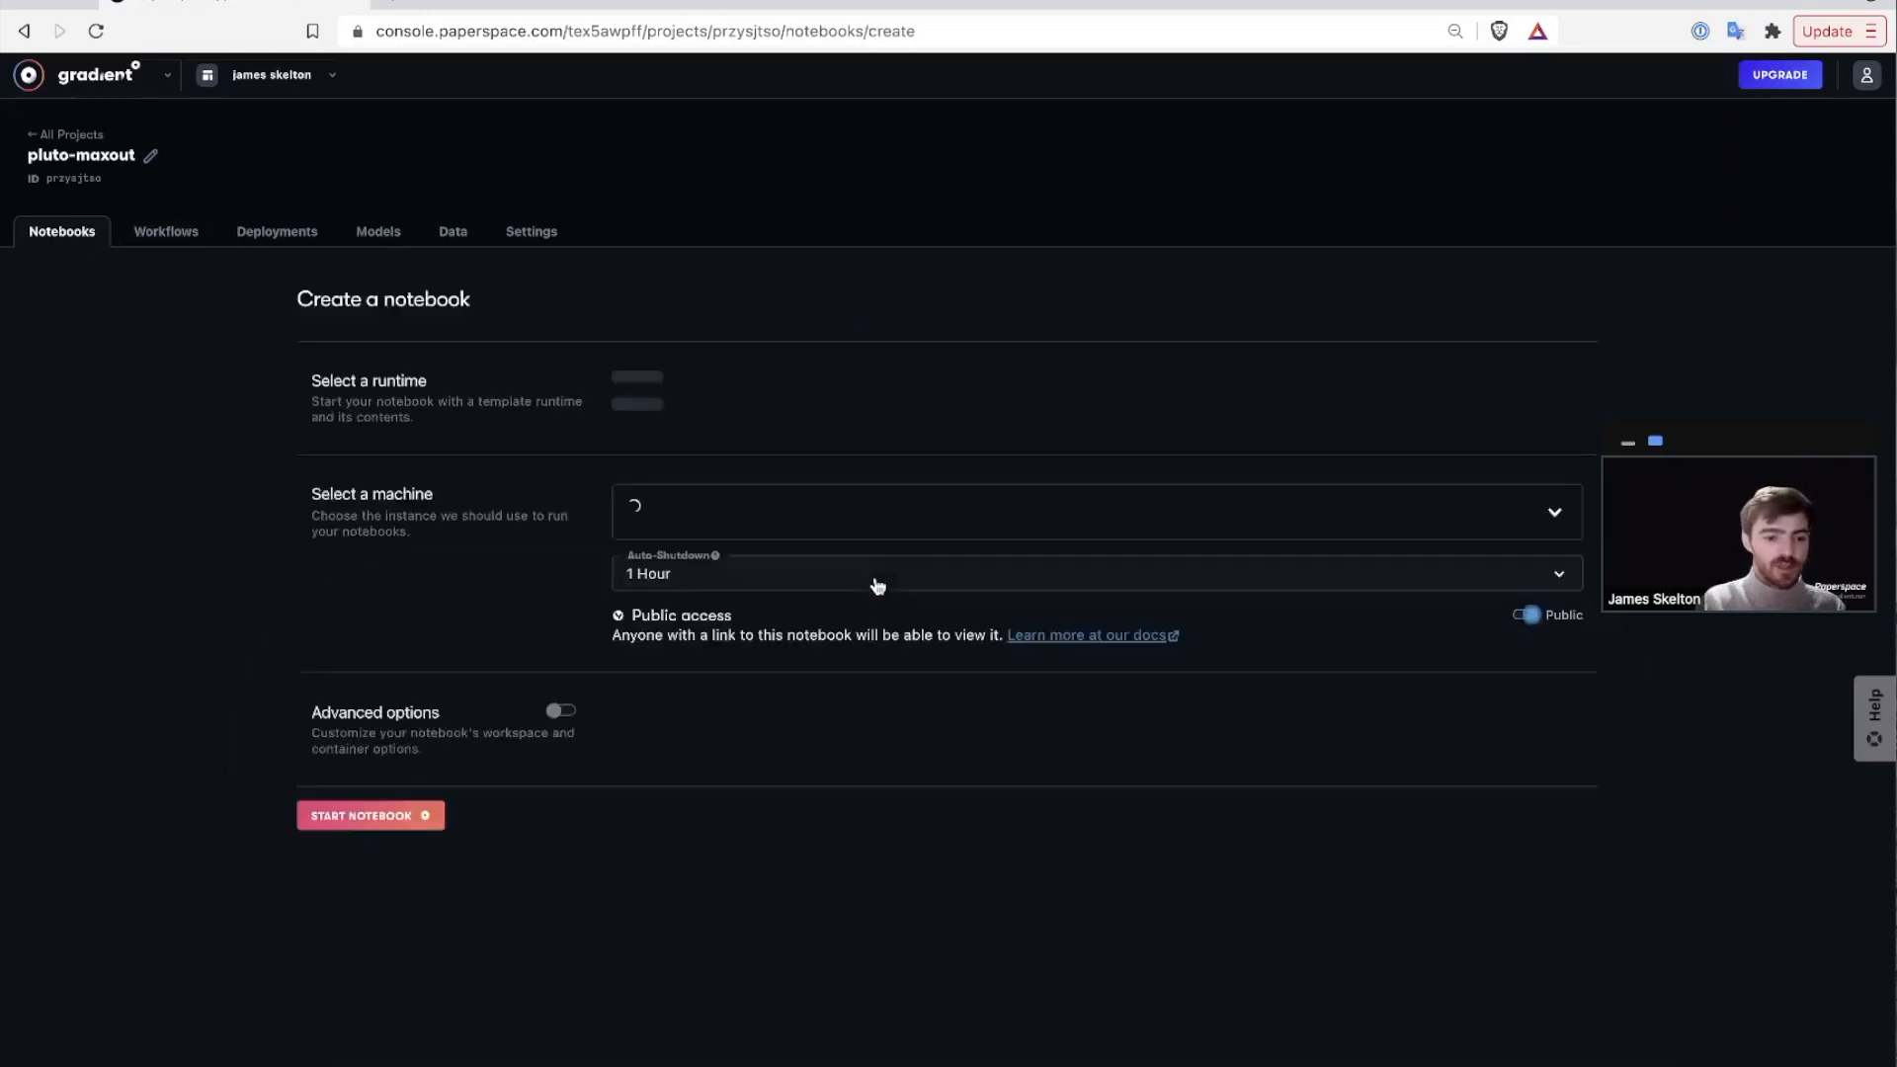
pyautogui.scroll(-2, 880, 586)
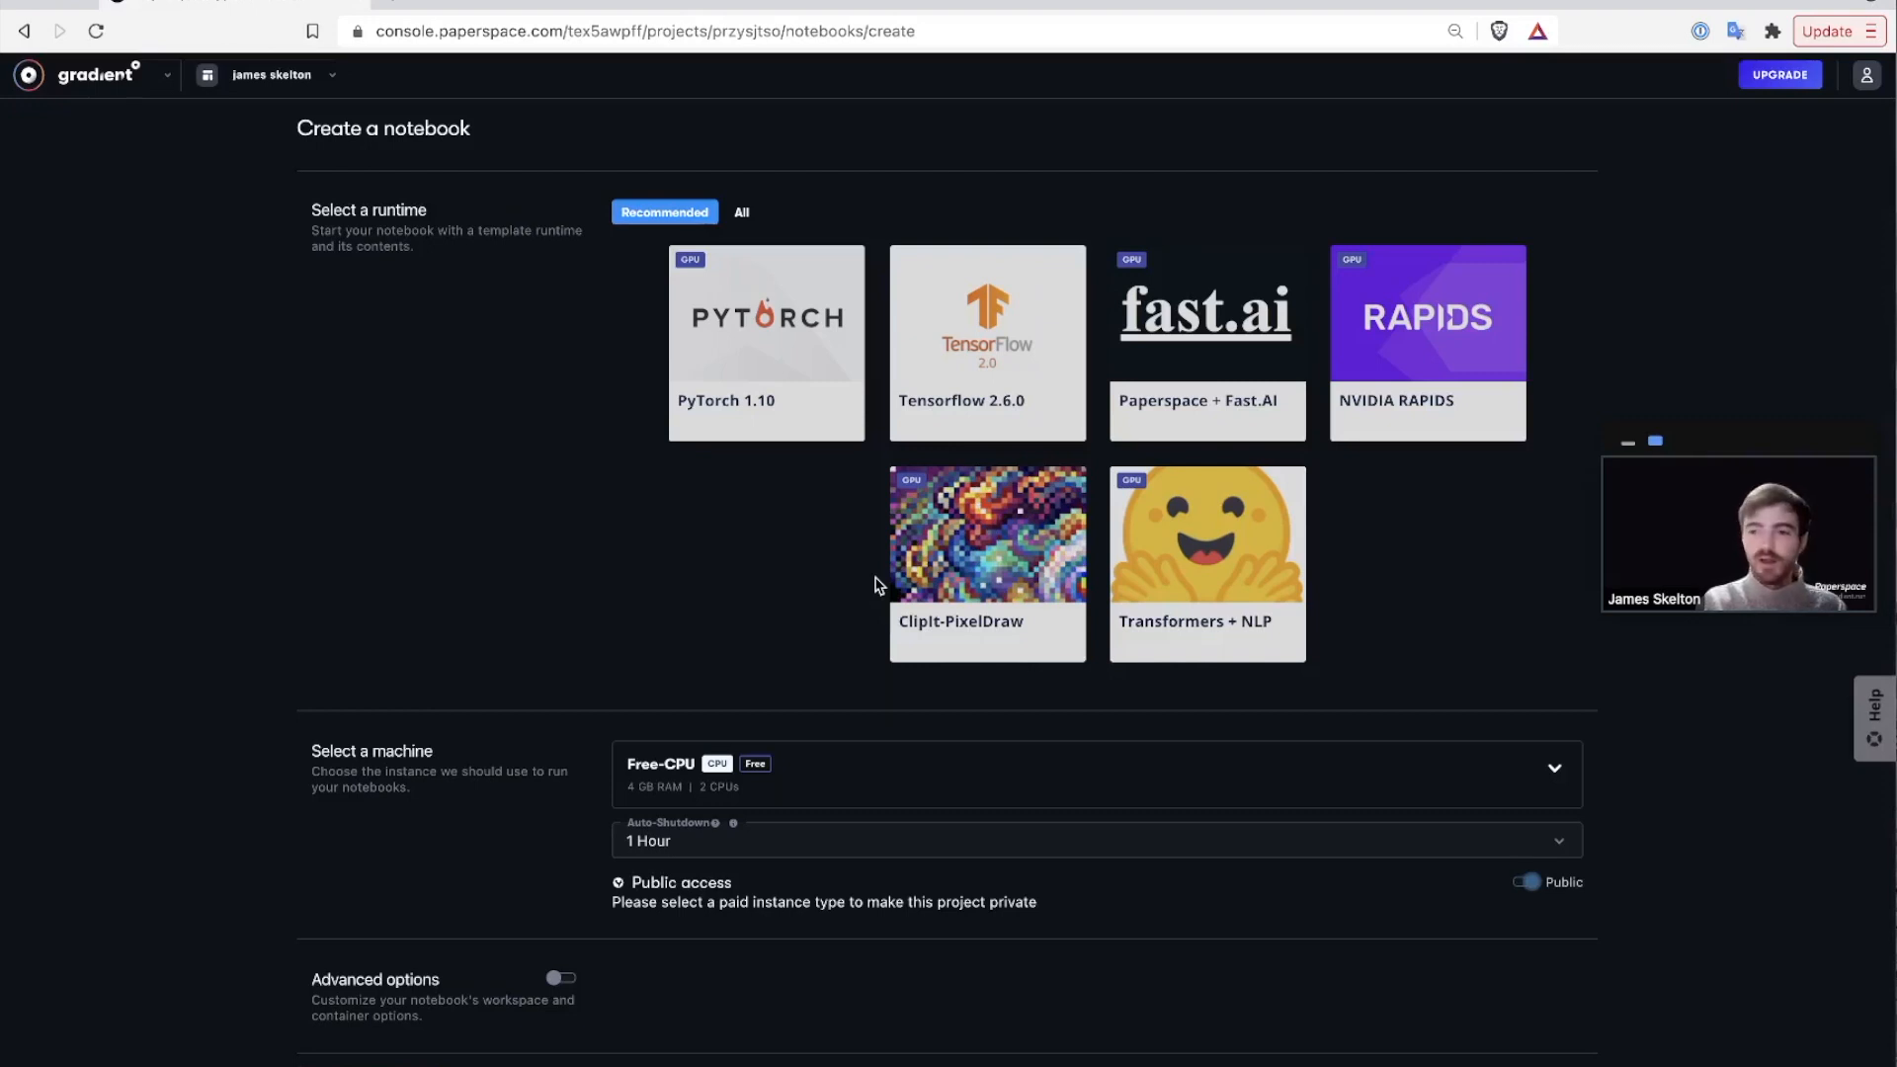
pyautogui.click(949, 381)
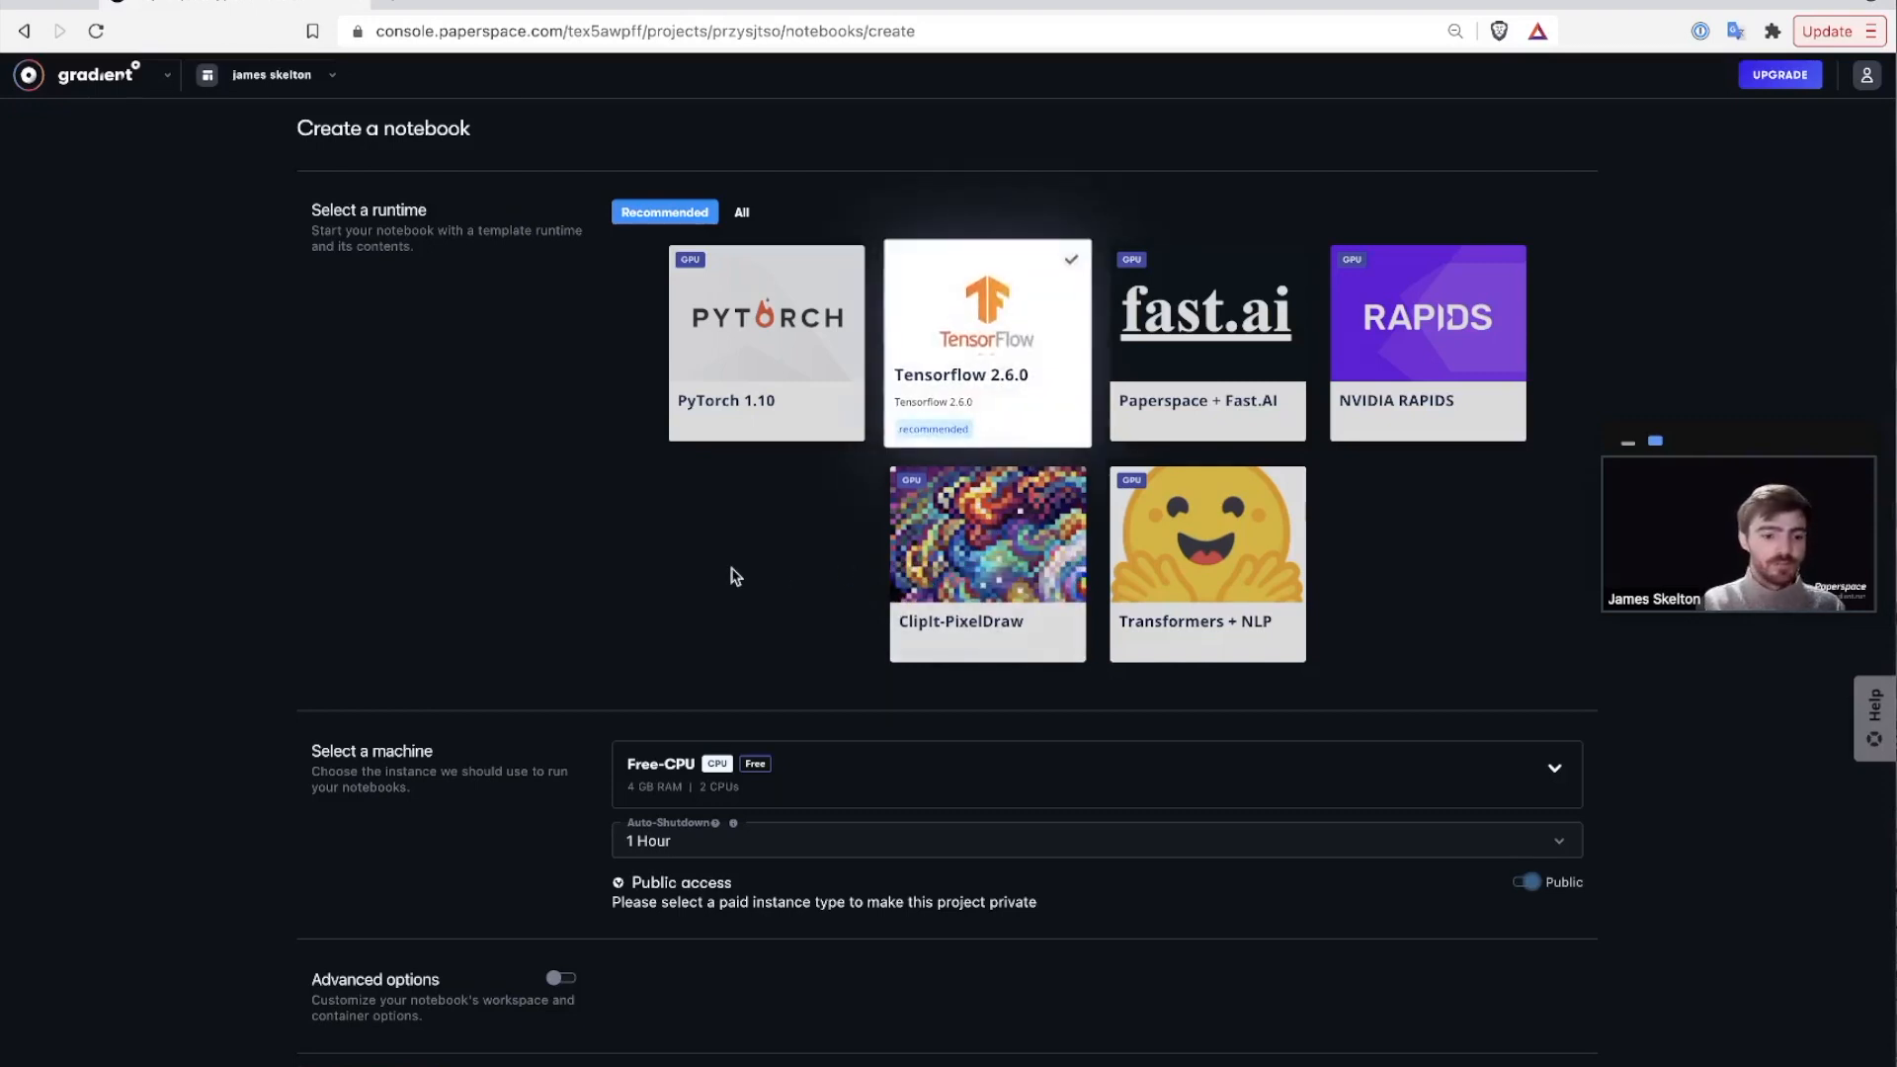
pyautogui.scroll(-1, 736, 576)
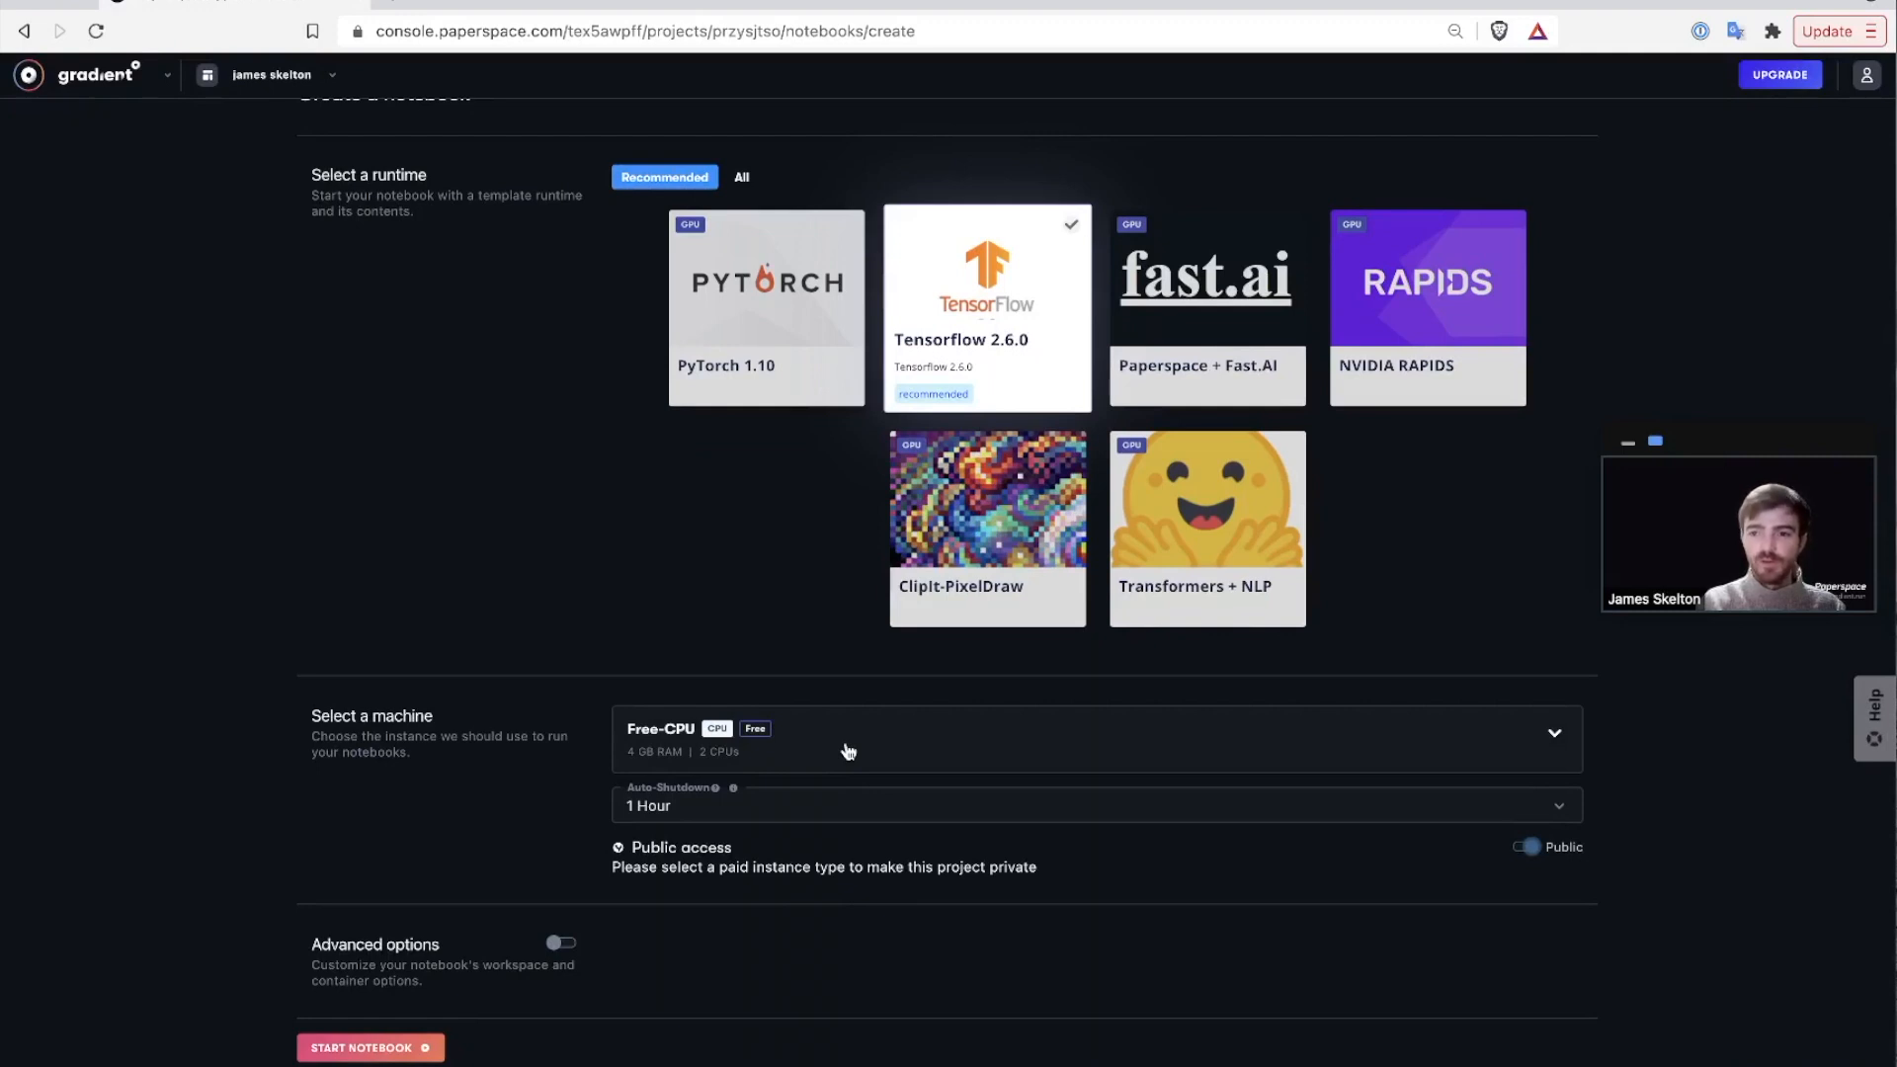
pyautogui.click(848, 751)
pyautogui.click(834, 890)
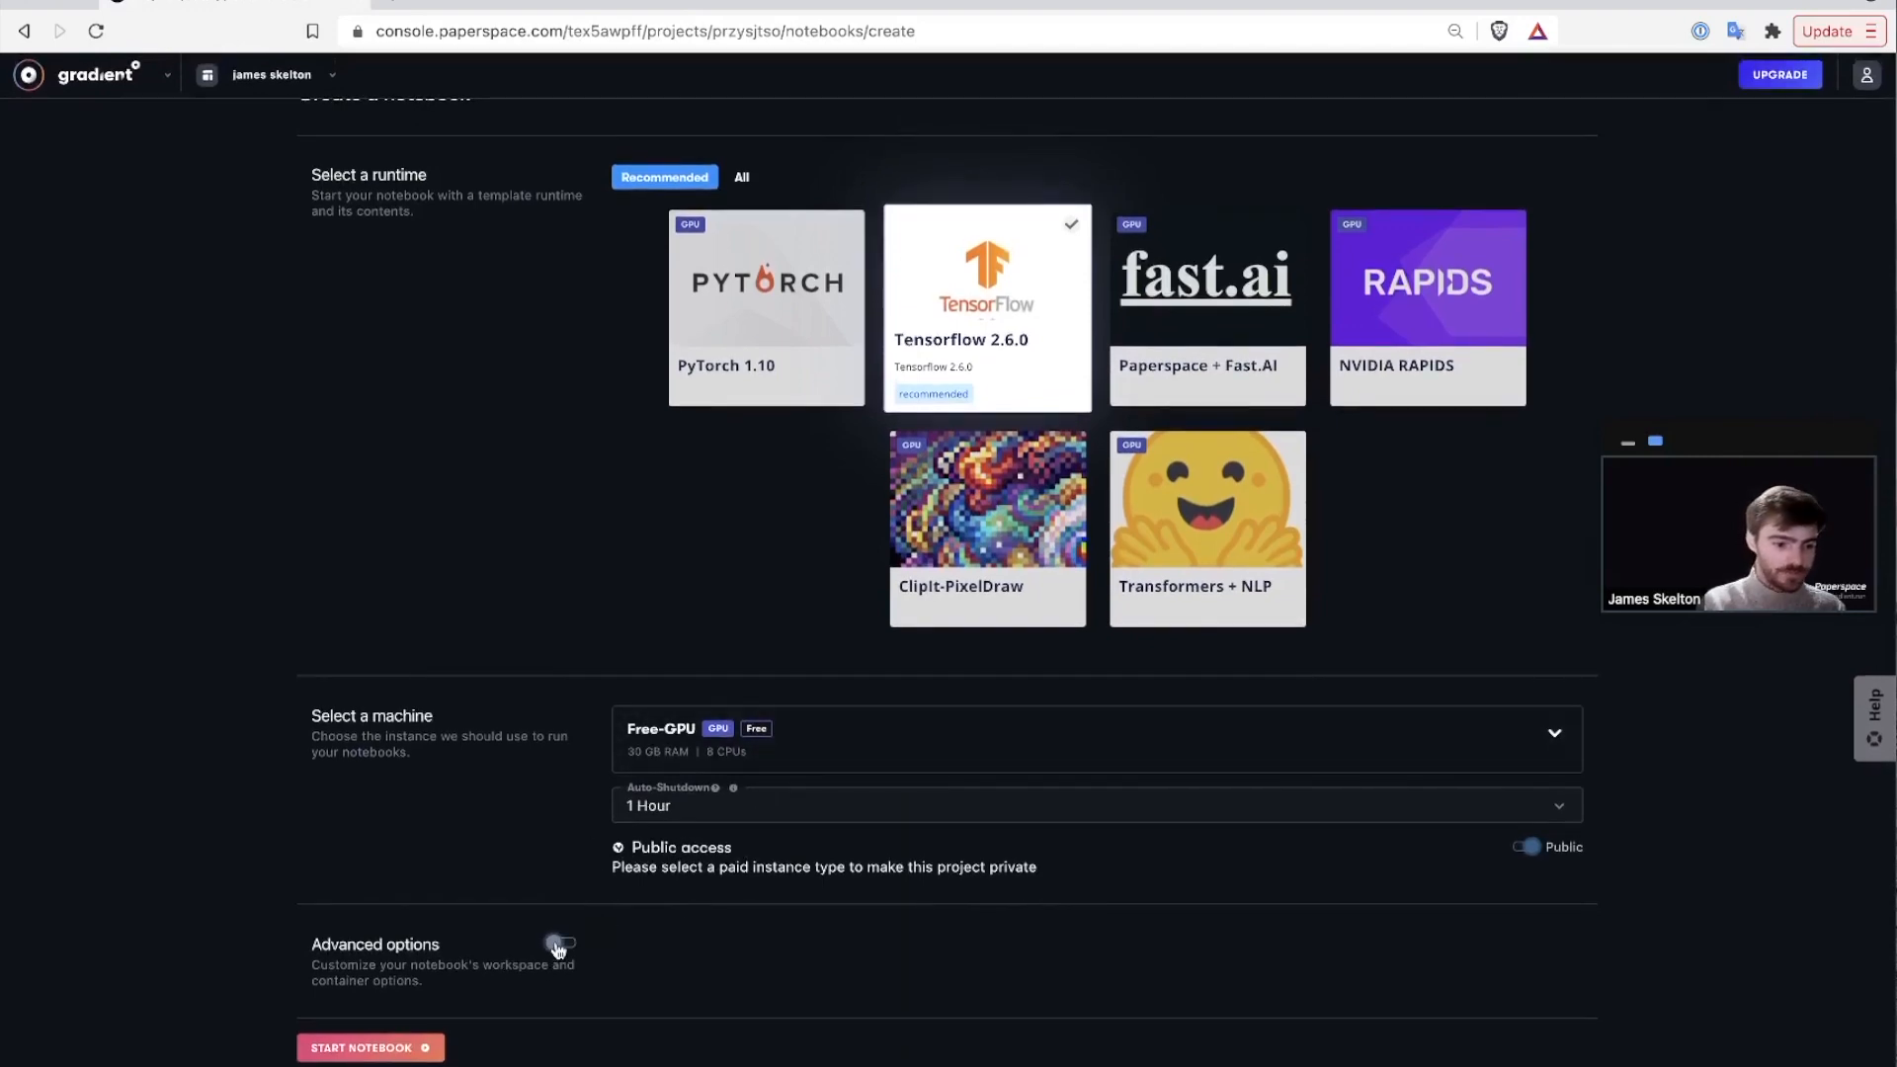
pyautogui.click(558, 944)
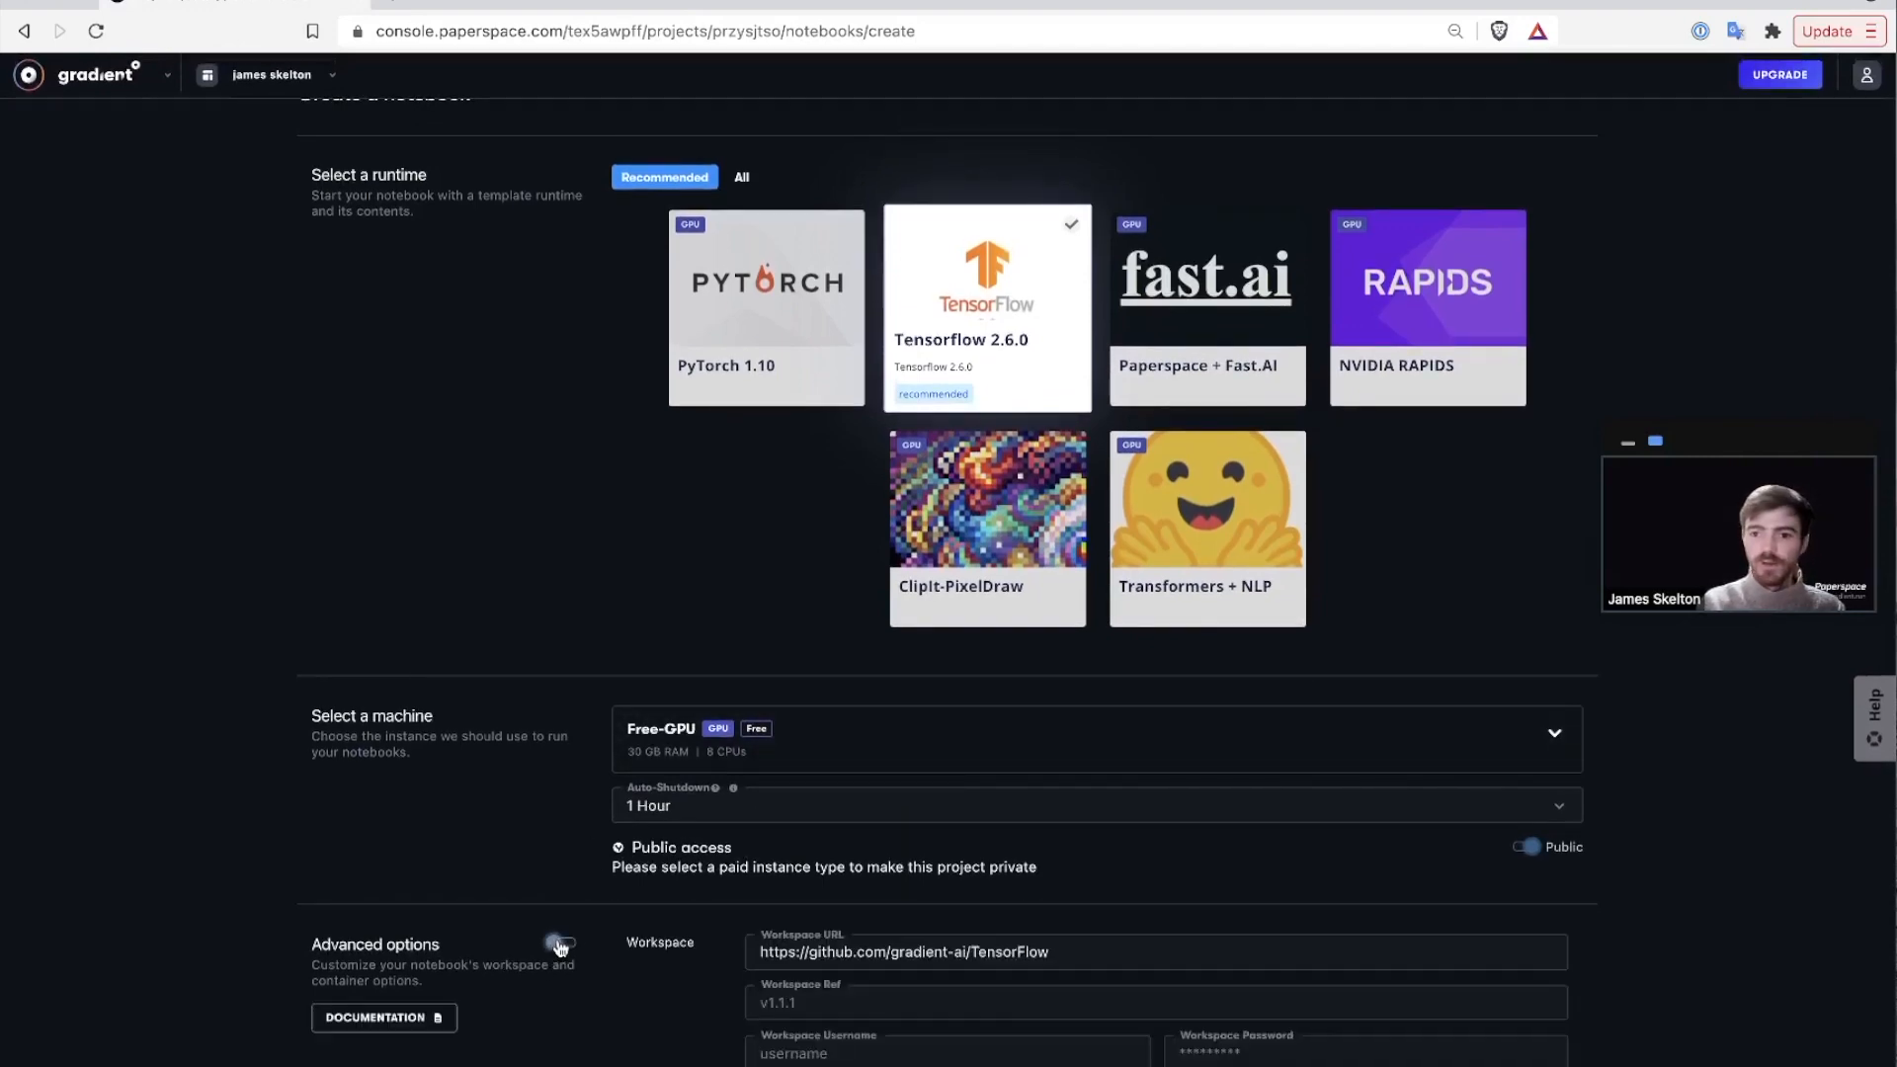
pyautogui.scroll(-3, 627, 889)
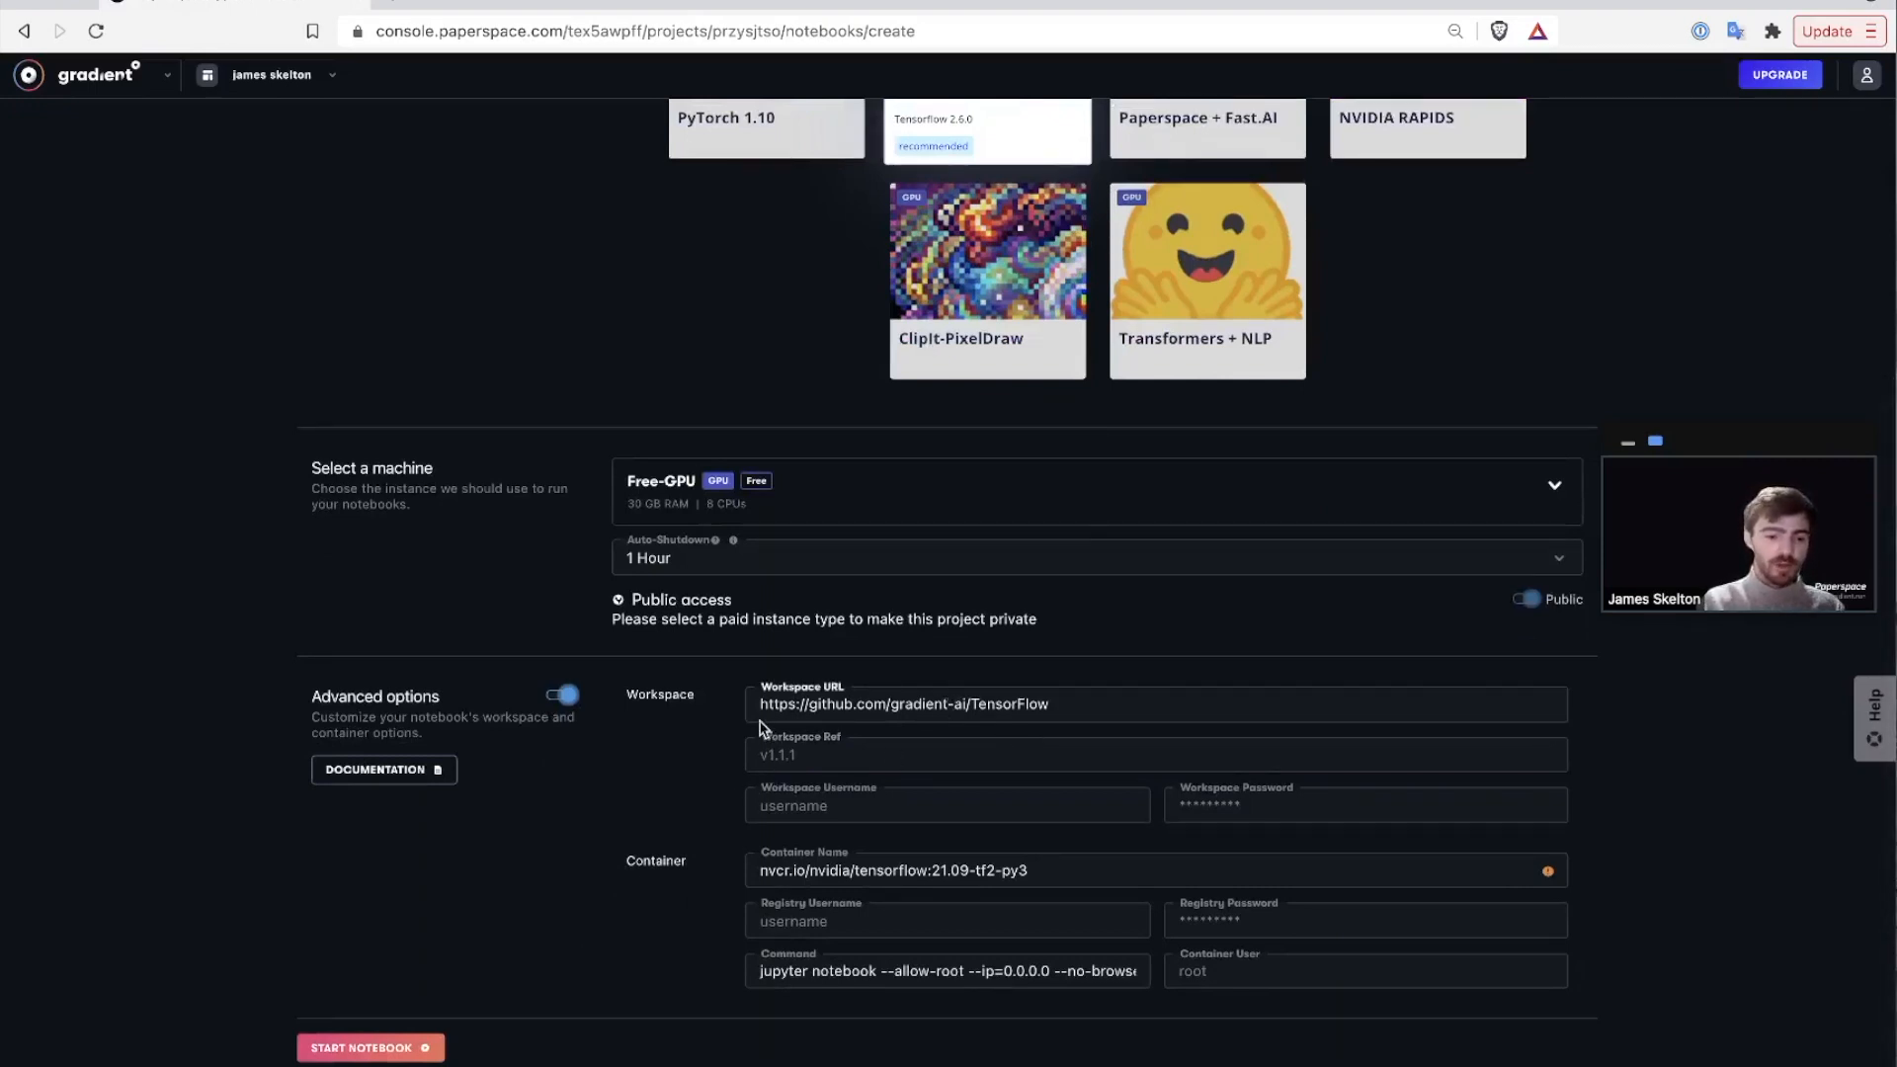
pyautogui.tripleClick(788, 705)
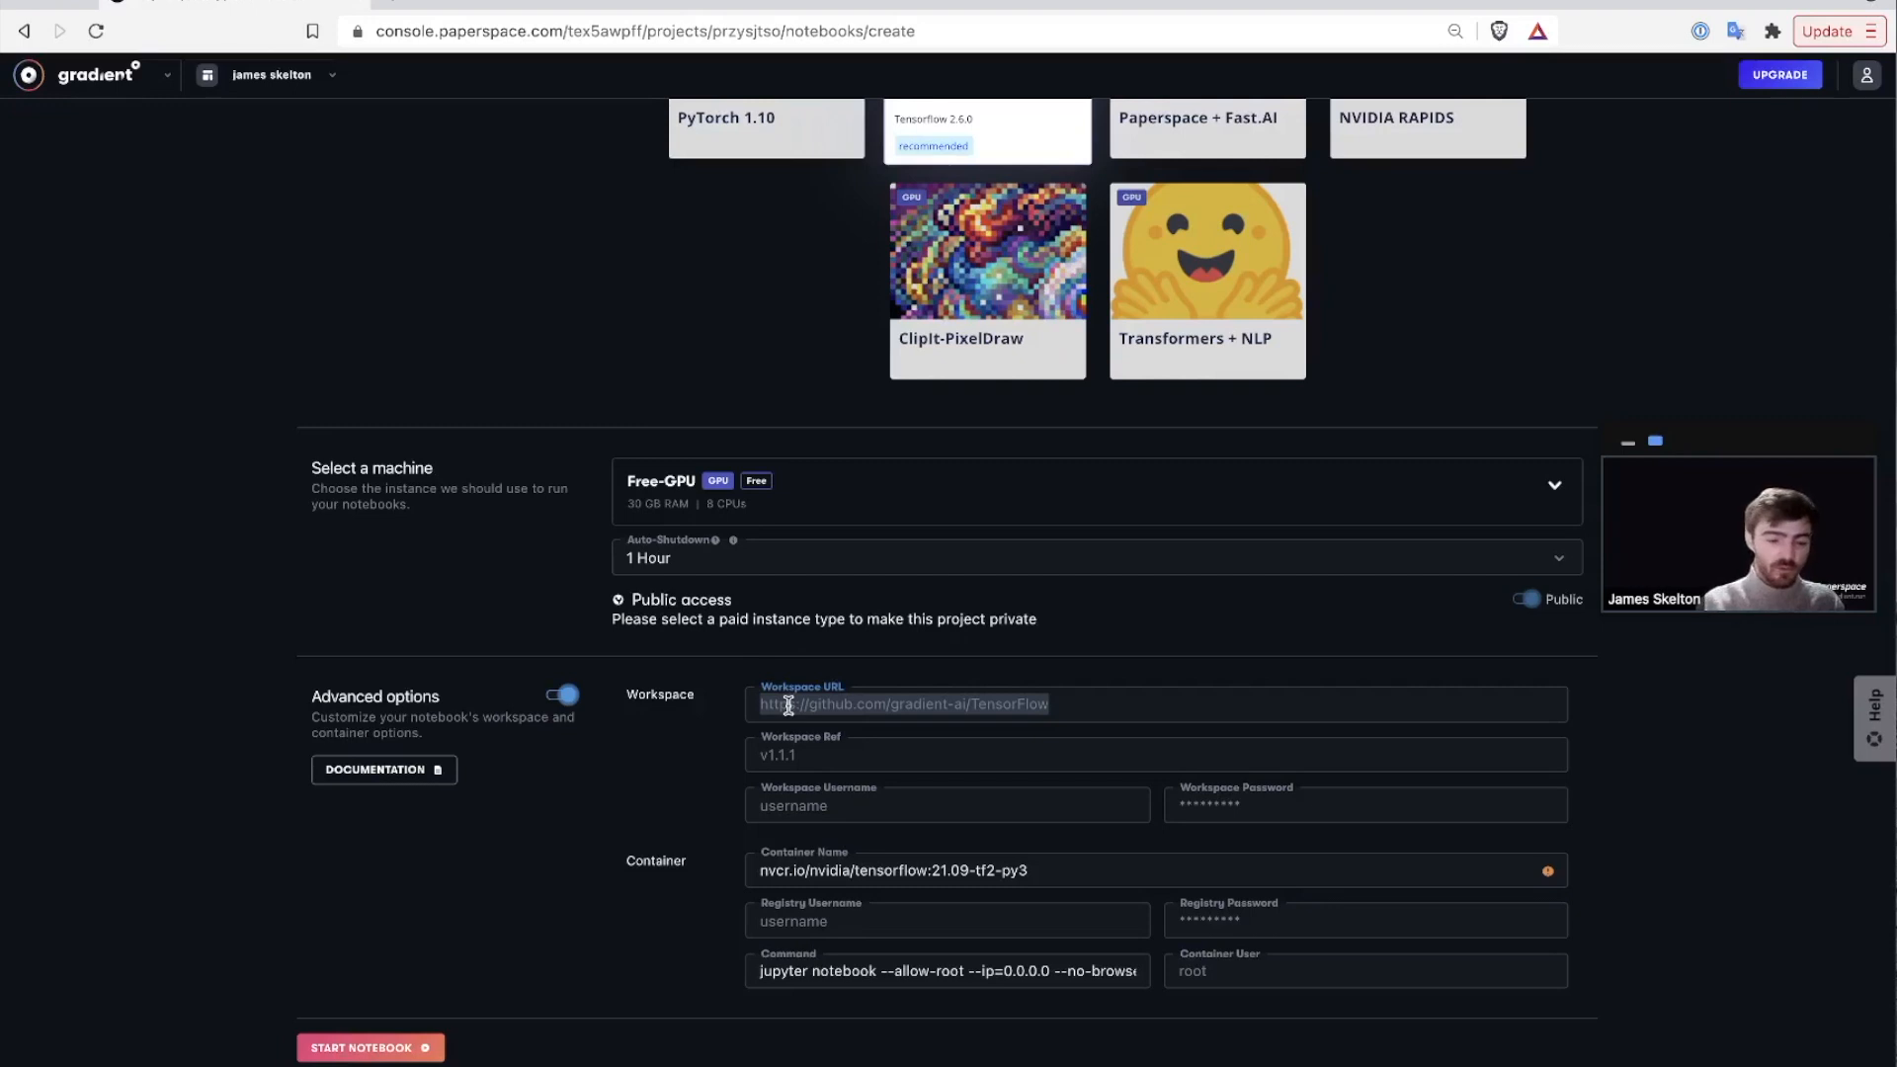
pyautogui.click(808, 870)
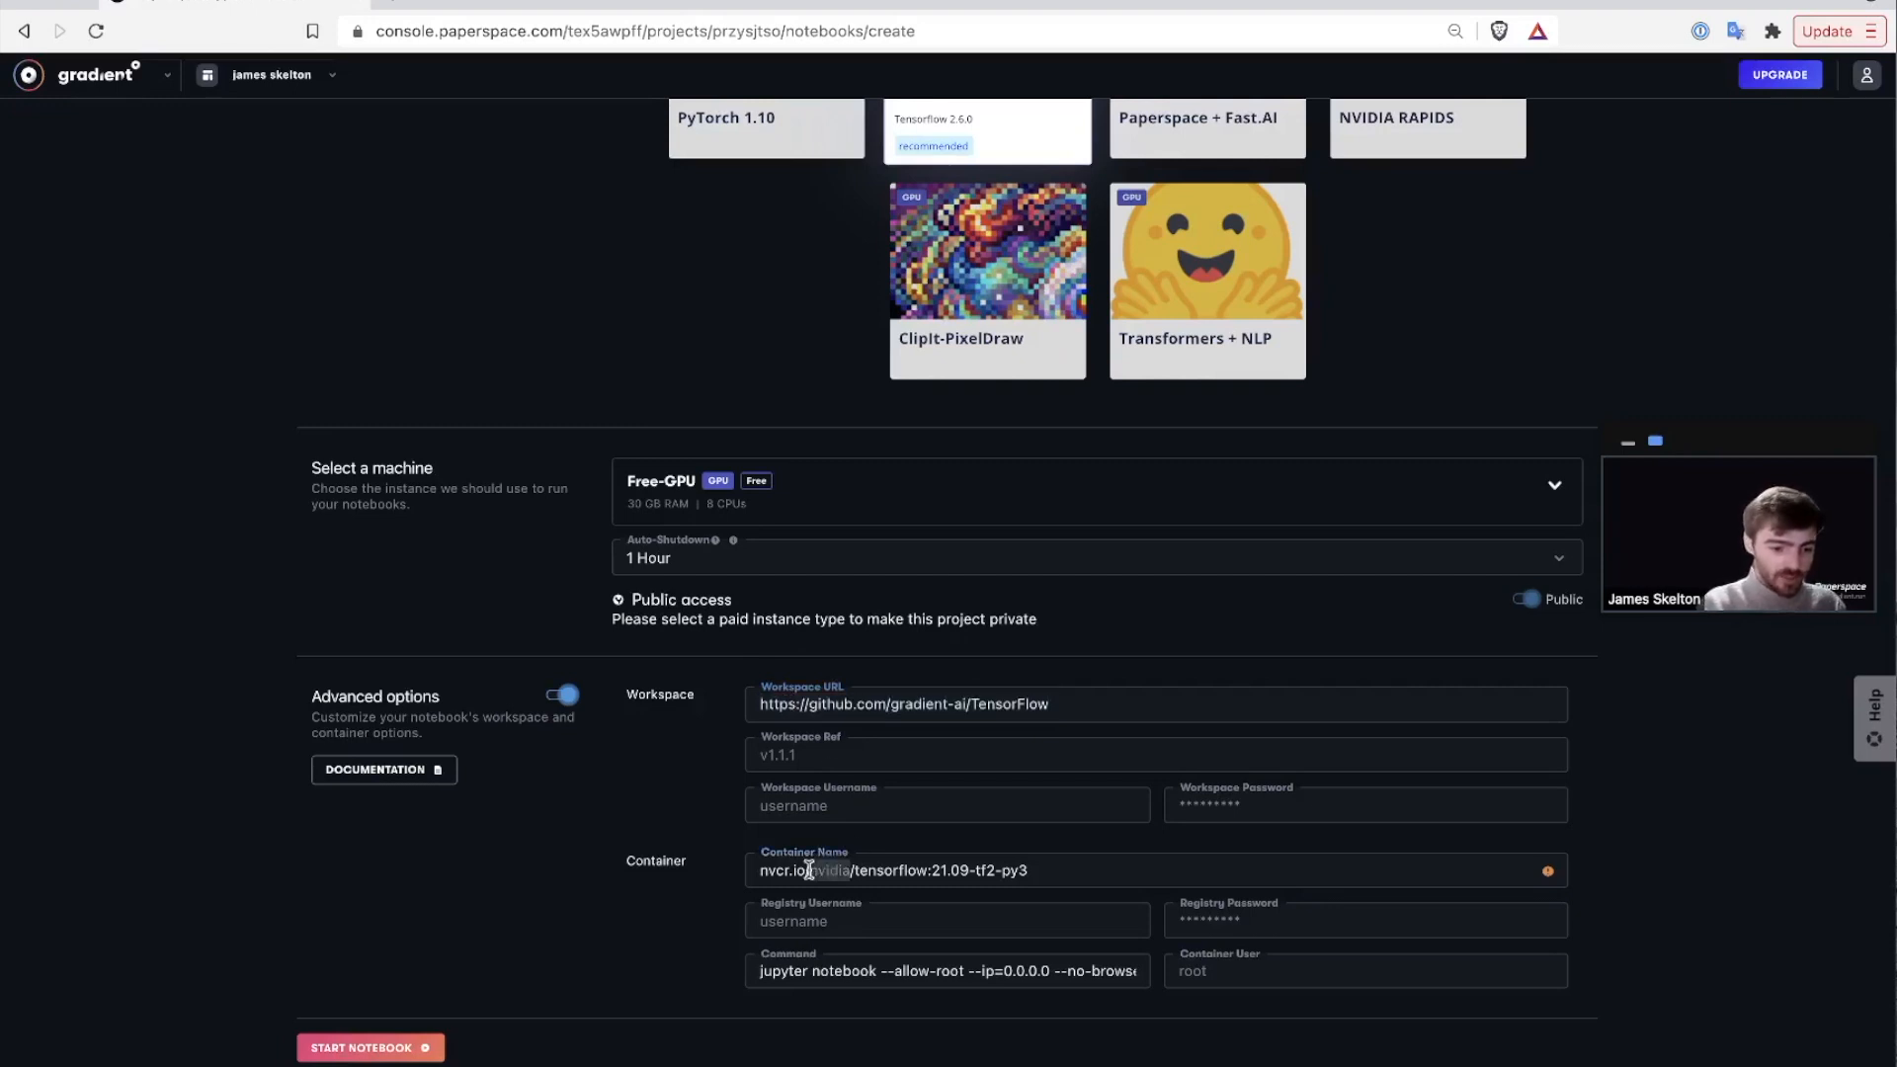
pyautogui.tripleClick(809, 870)
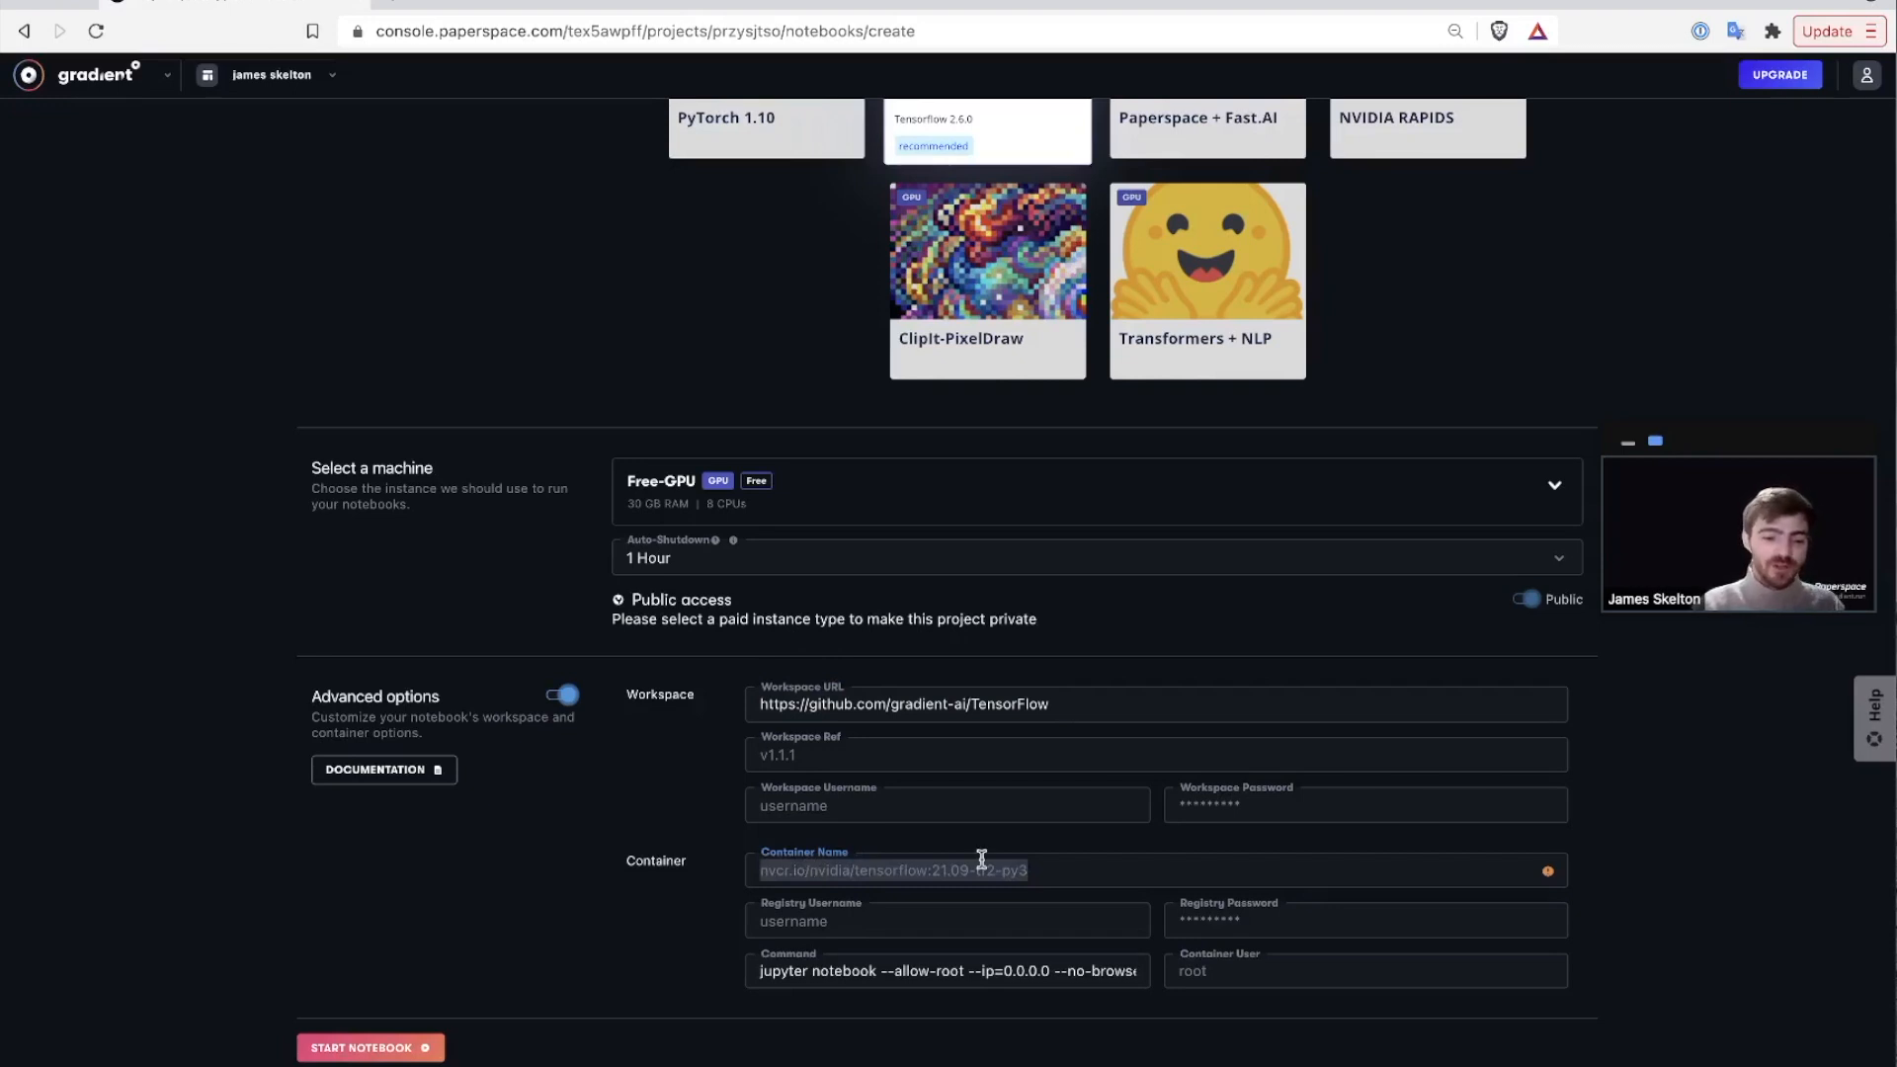
pyautogui.tripleClick(809, 870)
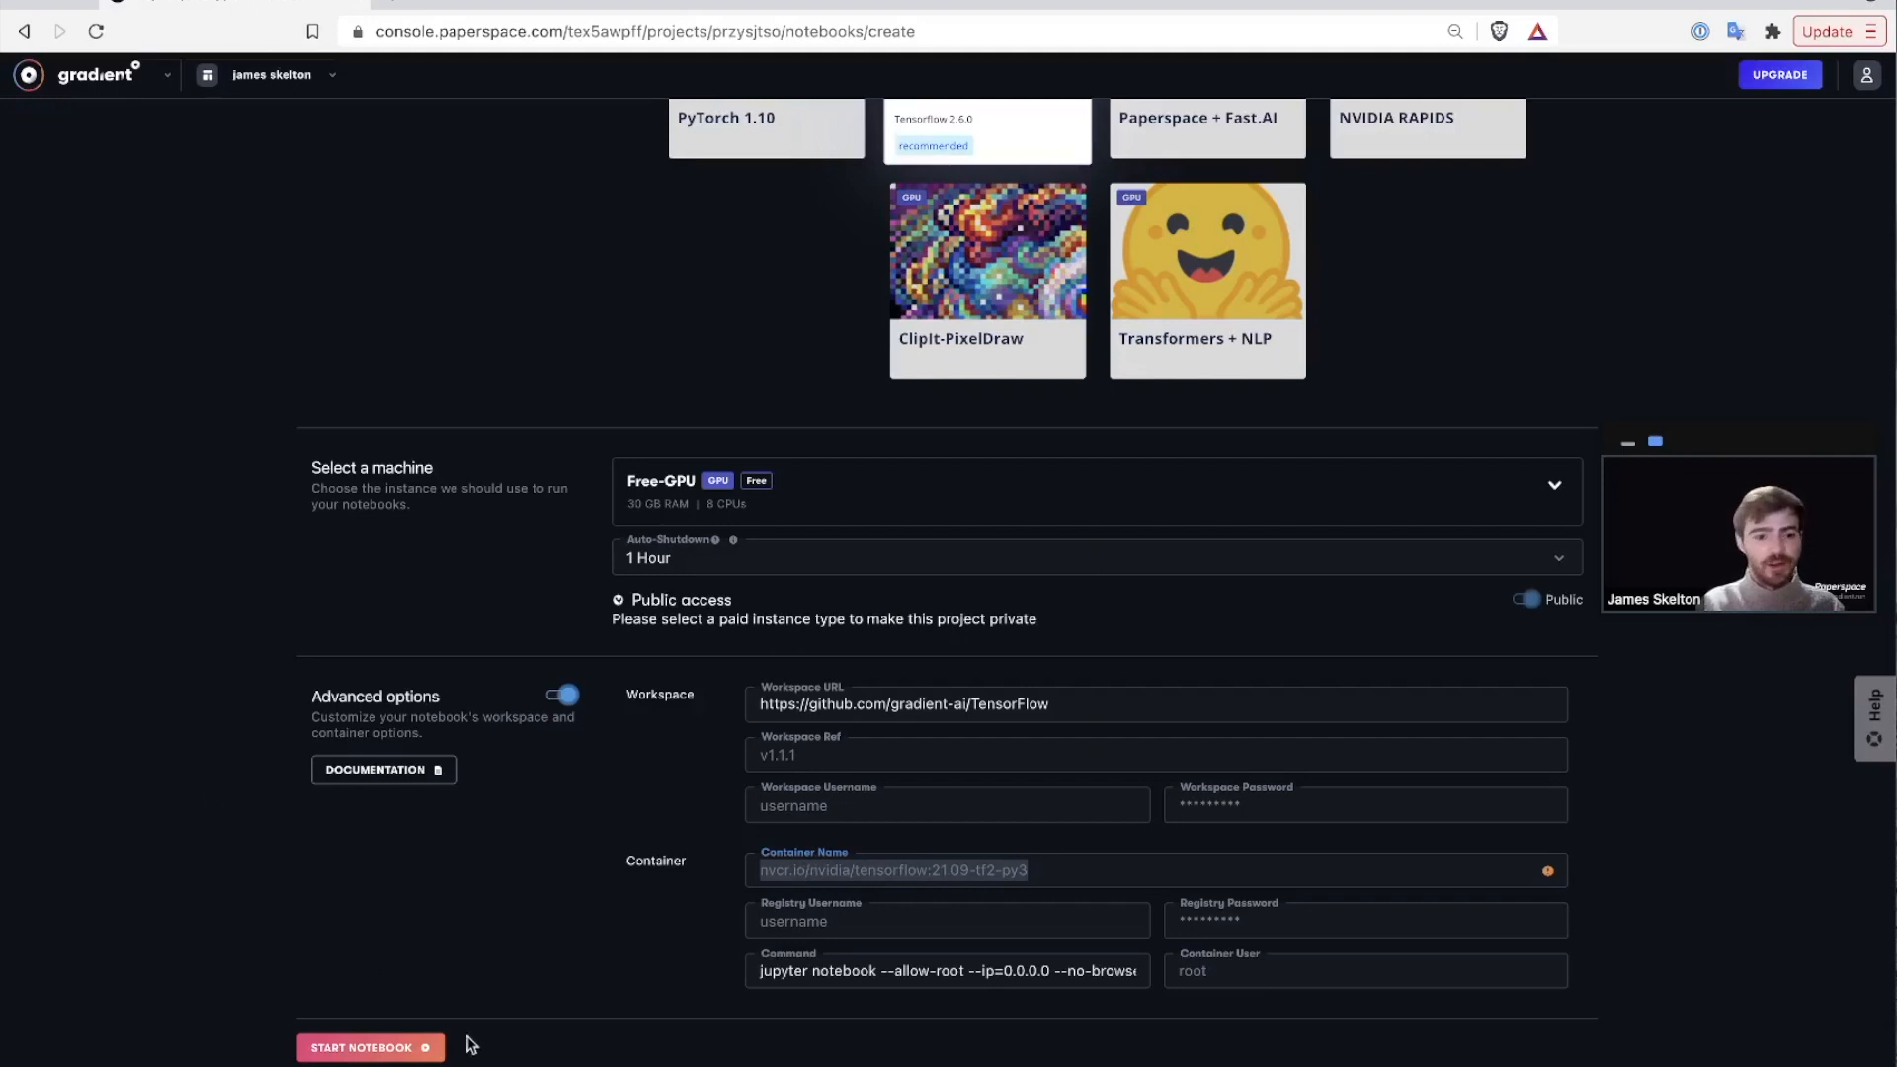
pyautogui.click(551, 1016)
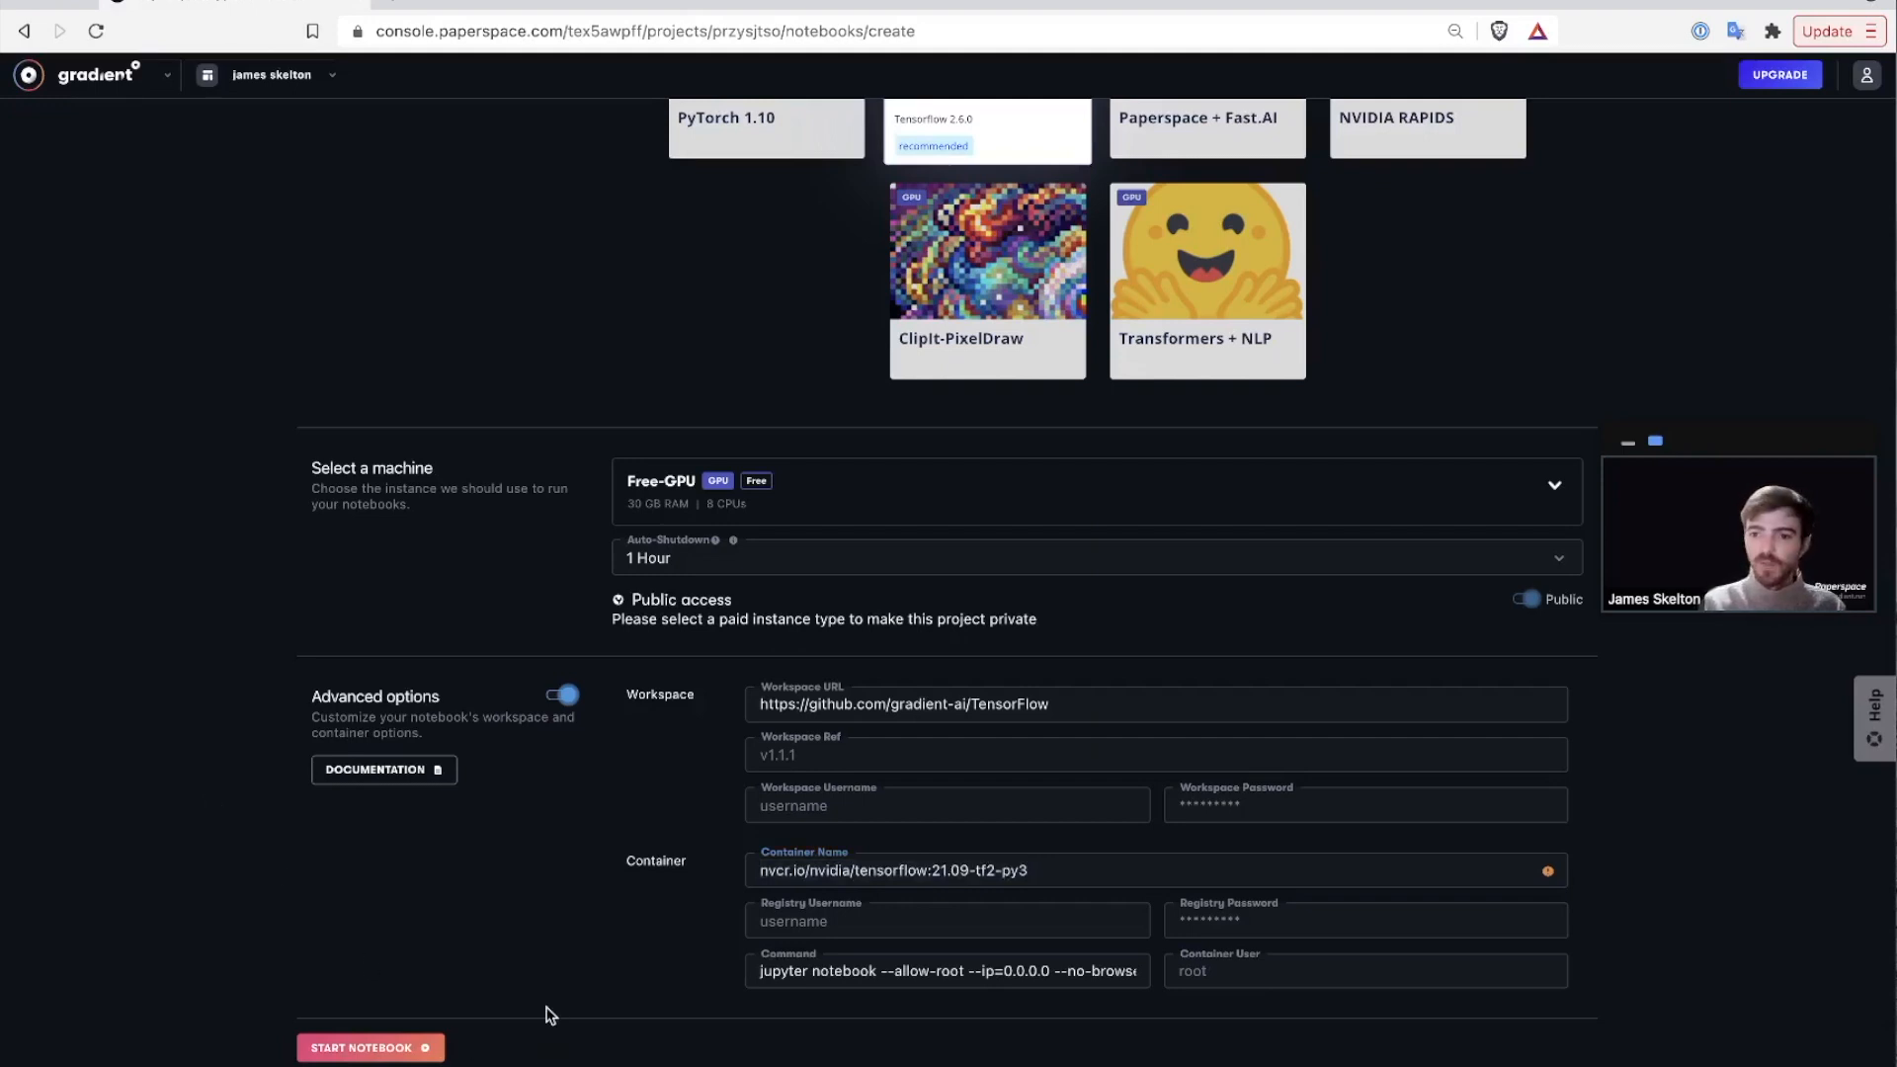
# Start the TensorFlow notebook, then switch to the Demo project's Workflows tab.
pyautogui.click(413, 1047)
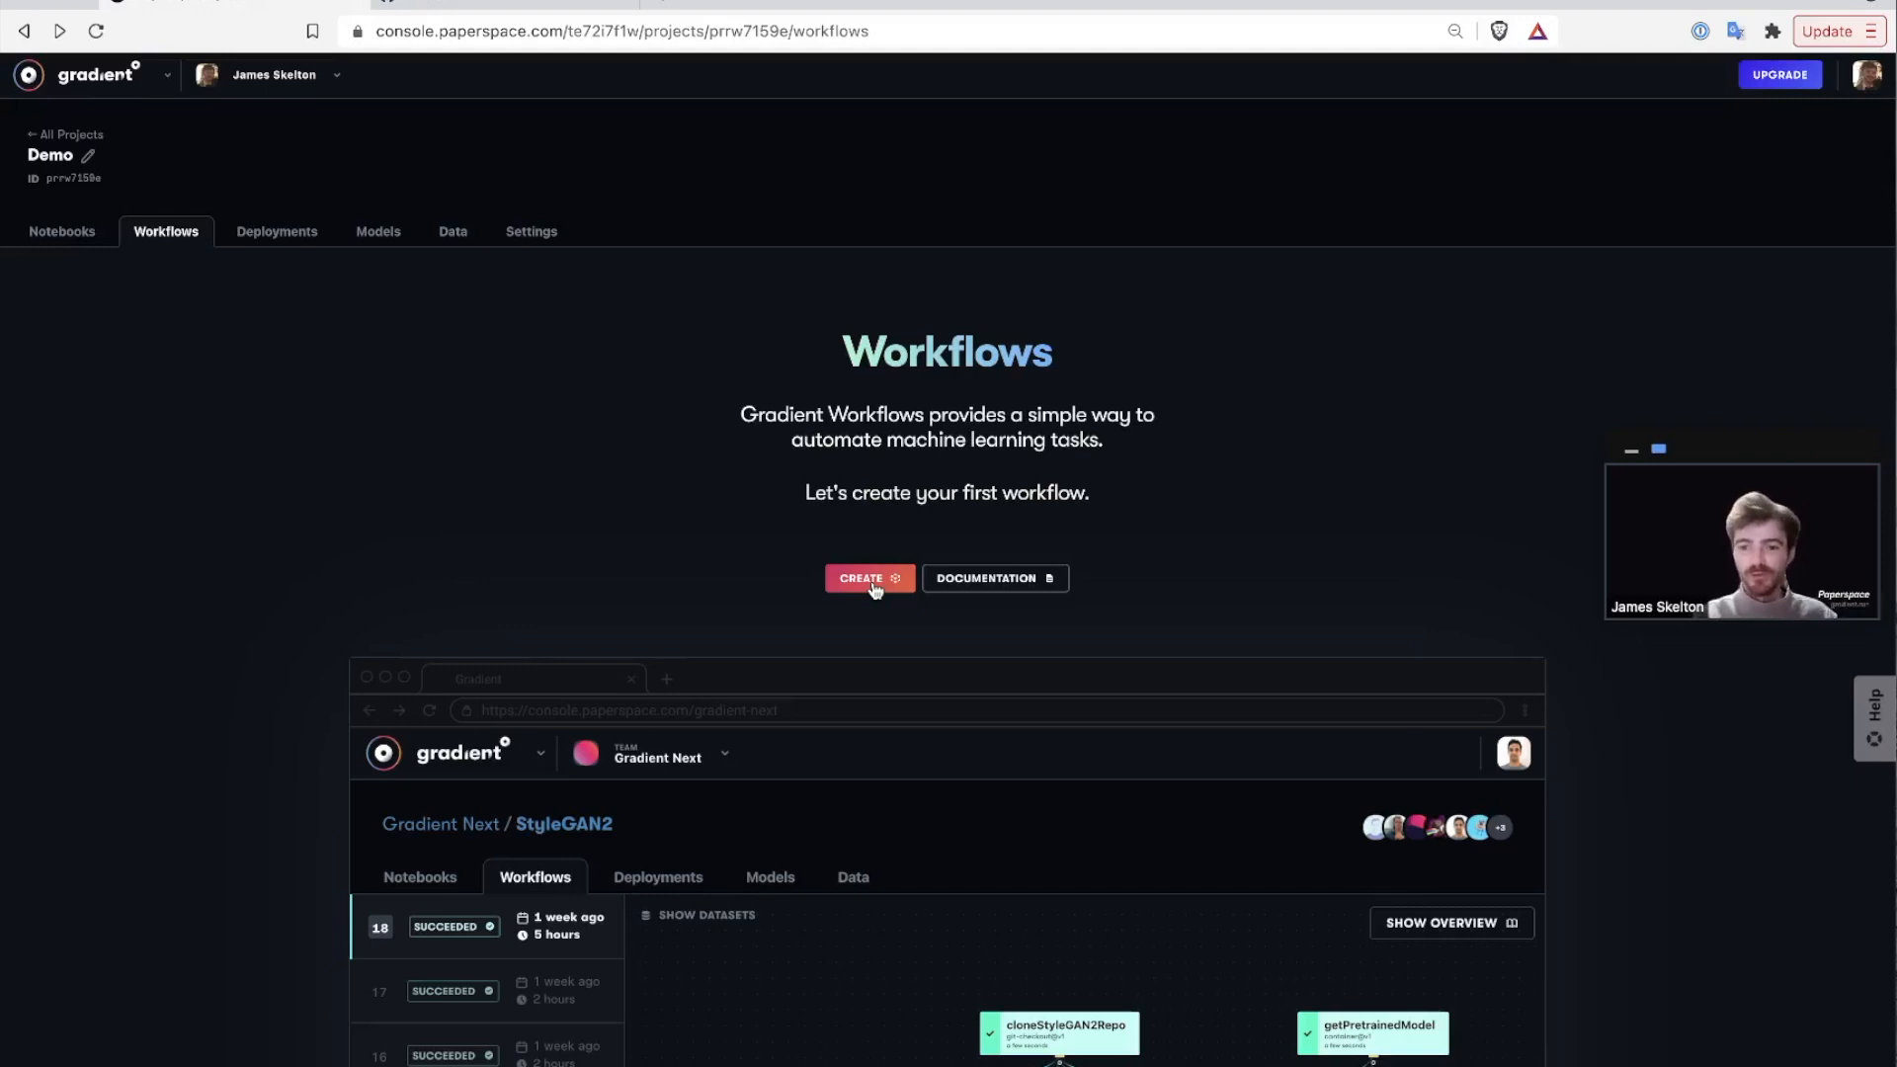
pyautogui.click(163, 245)
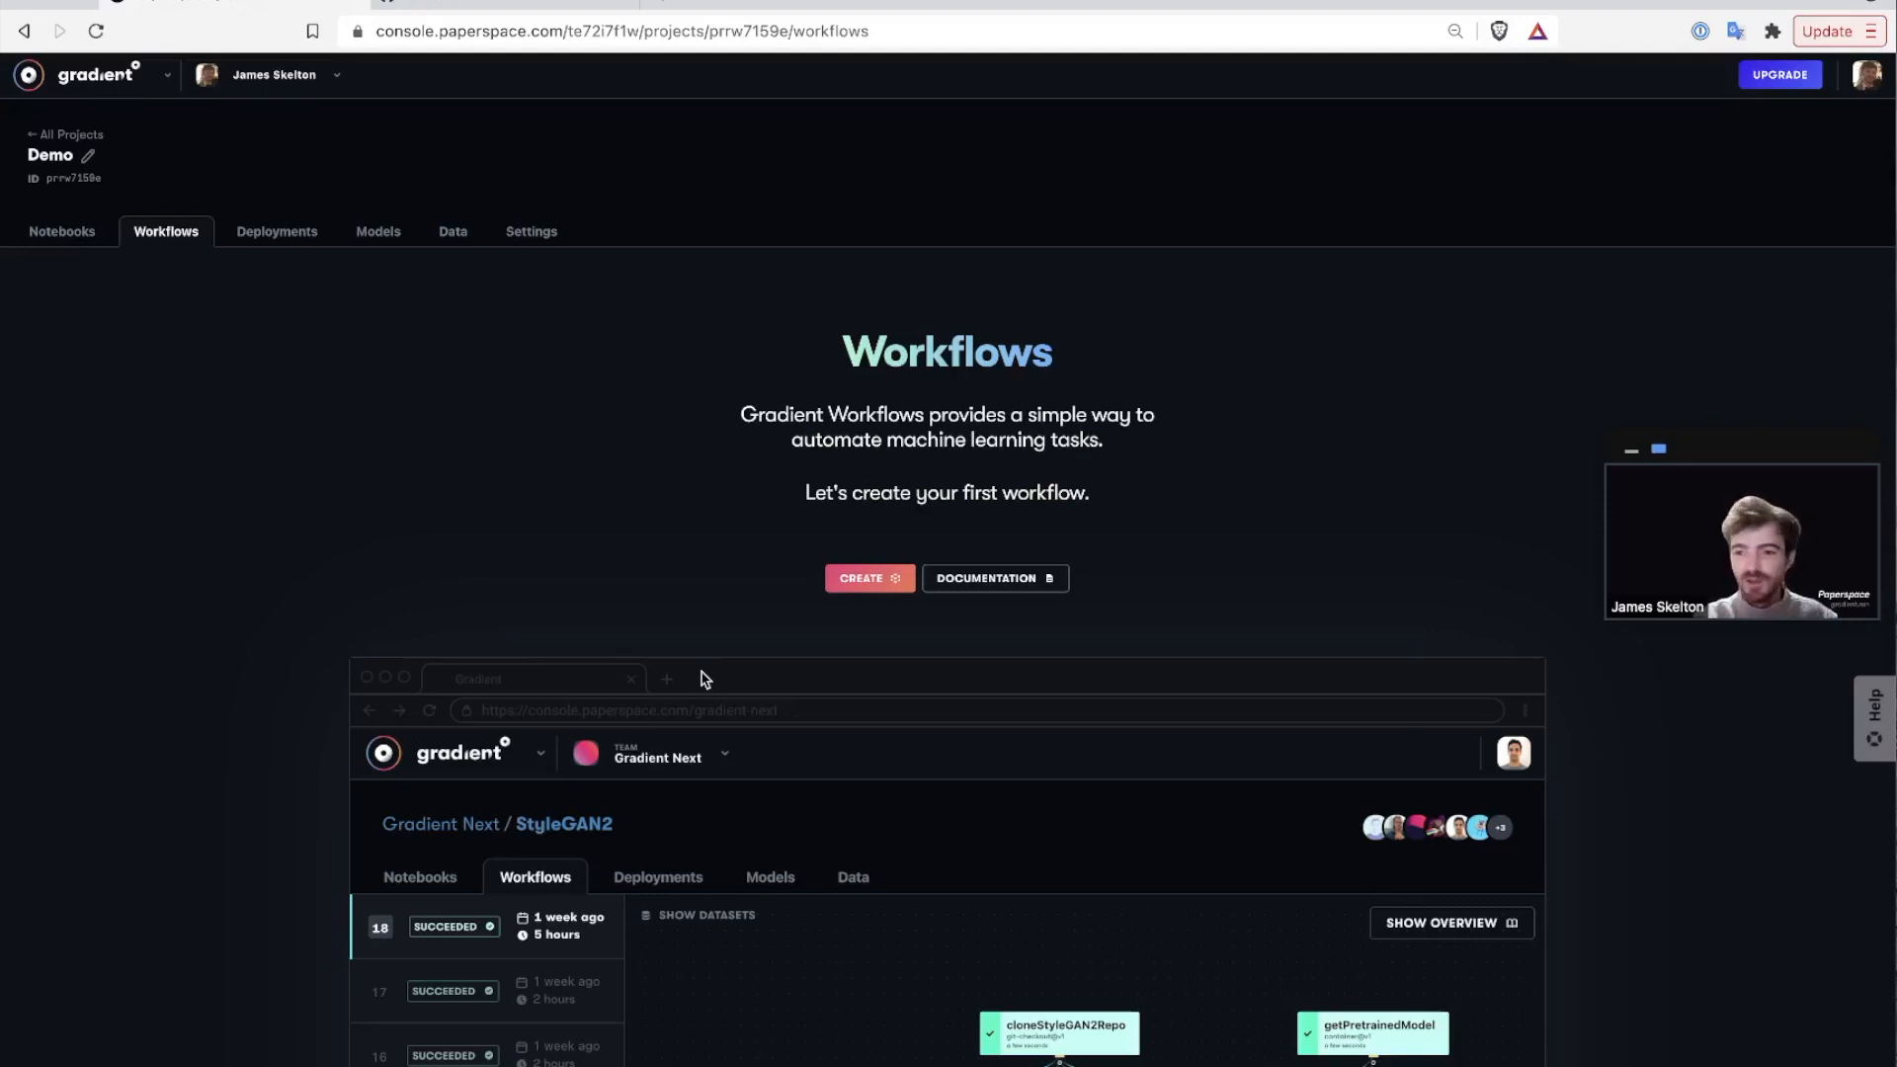
# Pick the StyleGAN2 workflow template with the personal account as repository owner.
pyautogui.click(854, 585)
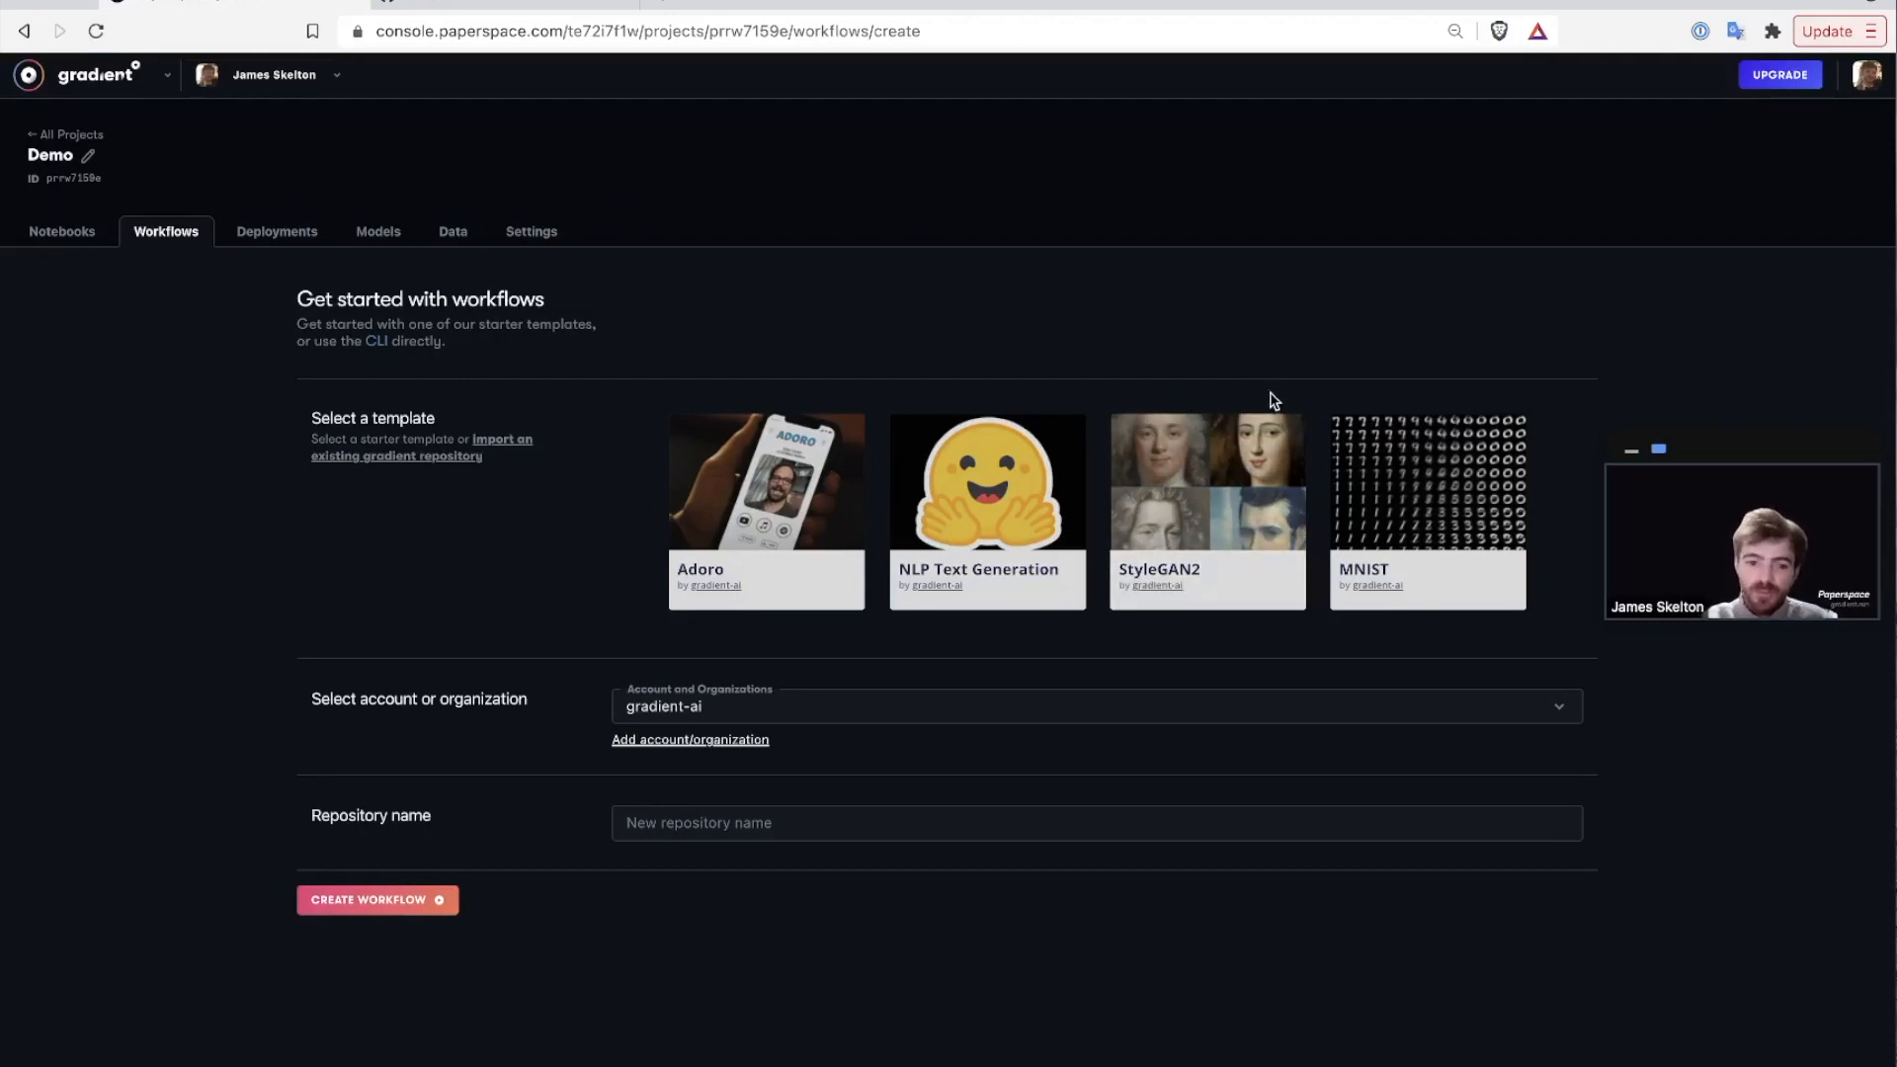
pyautogui.click(1240, 448)
pyautogui.click(947, 720)
pyautogui.click(913, 779)
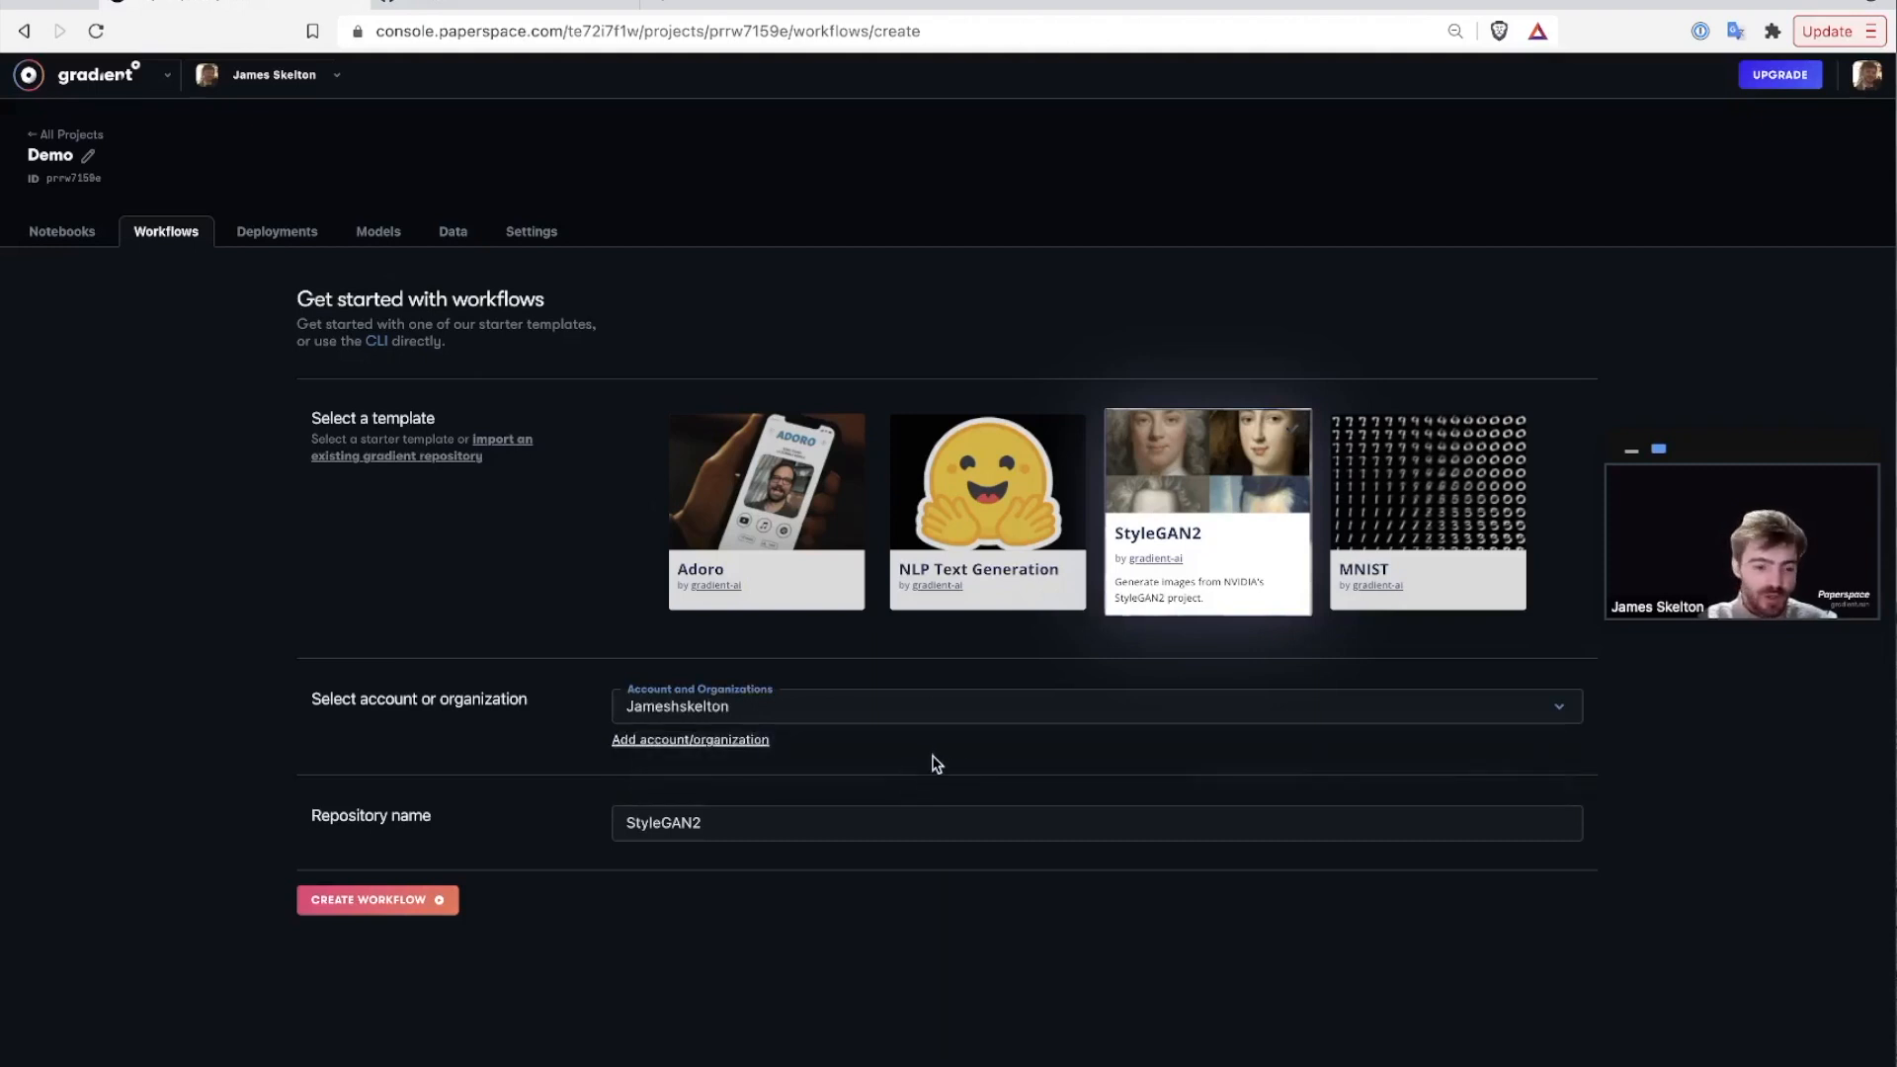
# Name the repository StyleGAN2-gradient-demo and create the workflow.
pyautogui.tripleClick(1001, 827)
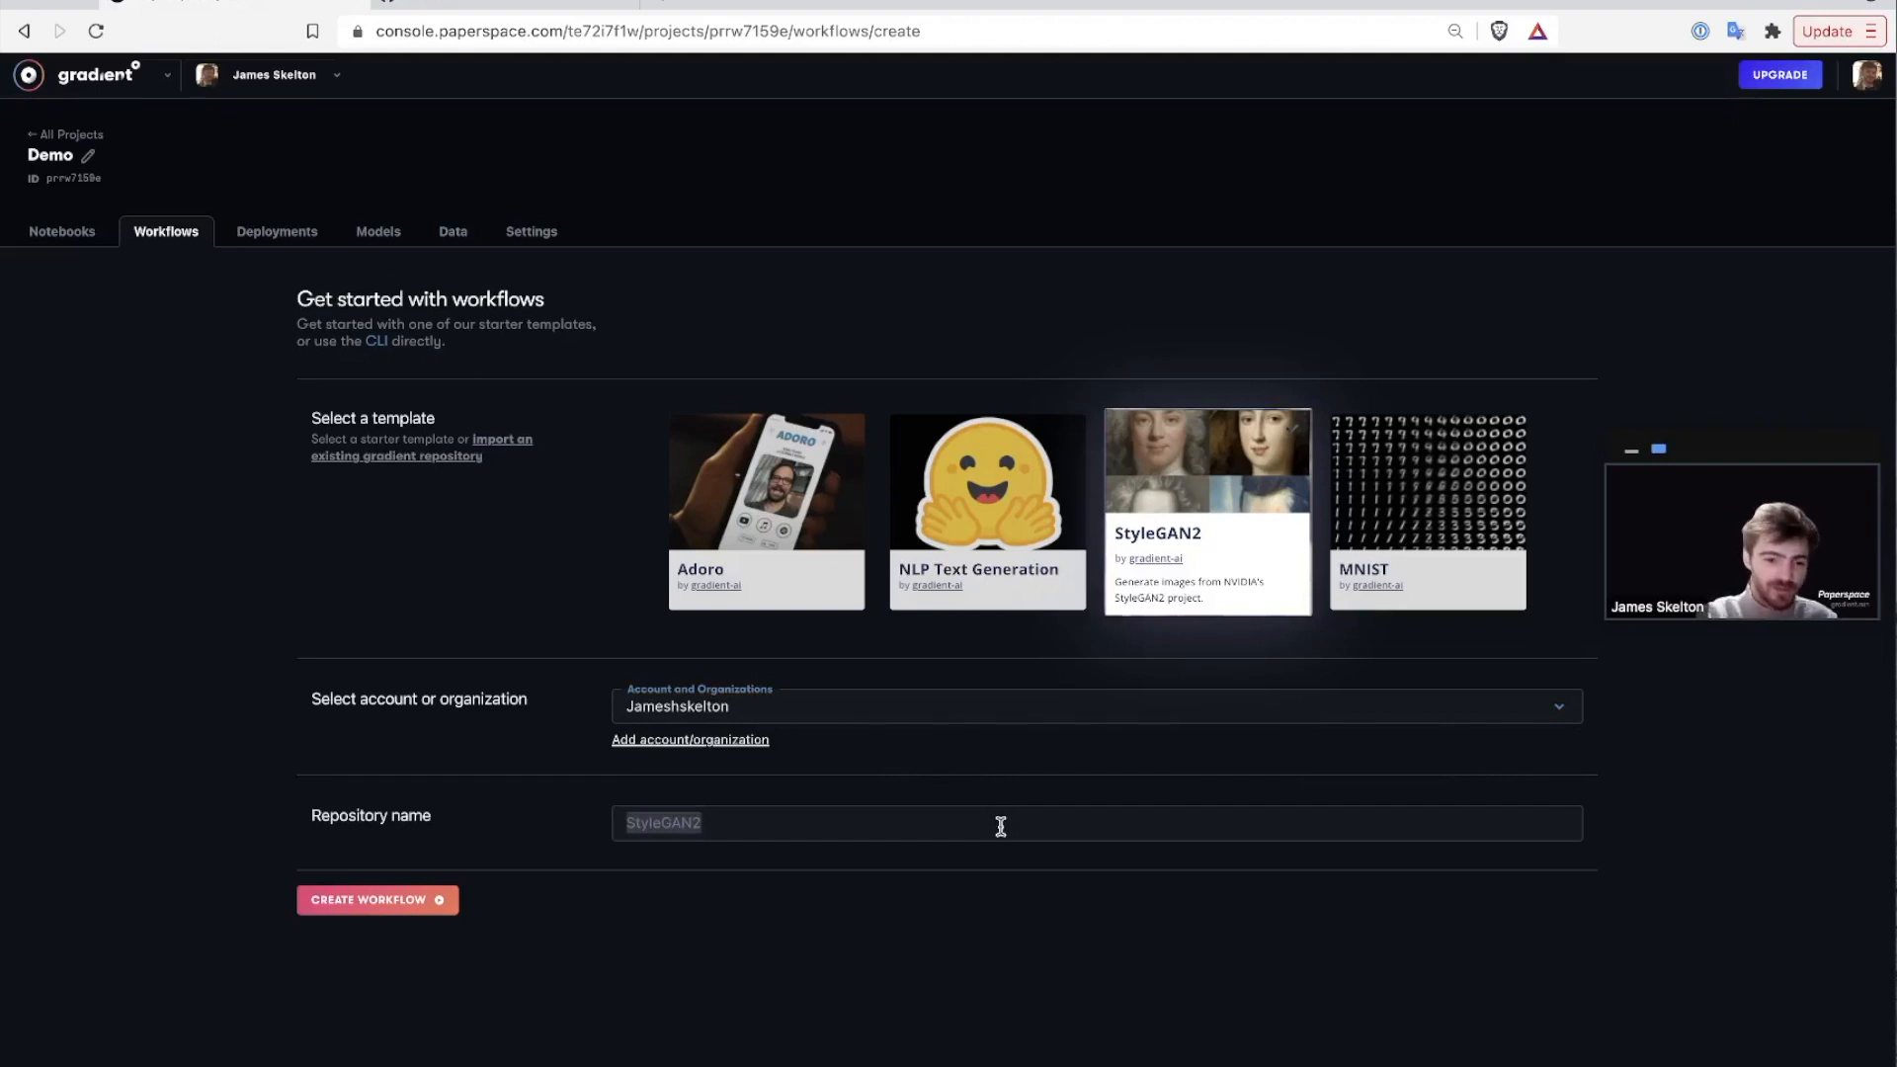
pyautogui.click(977, 816)
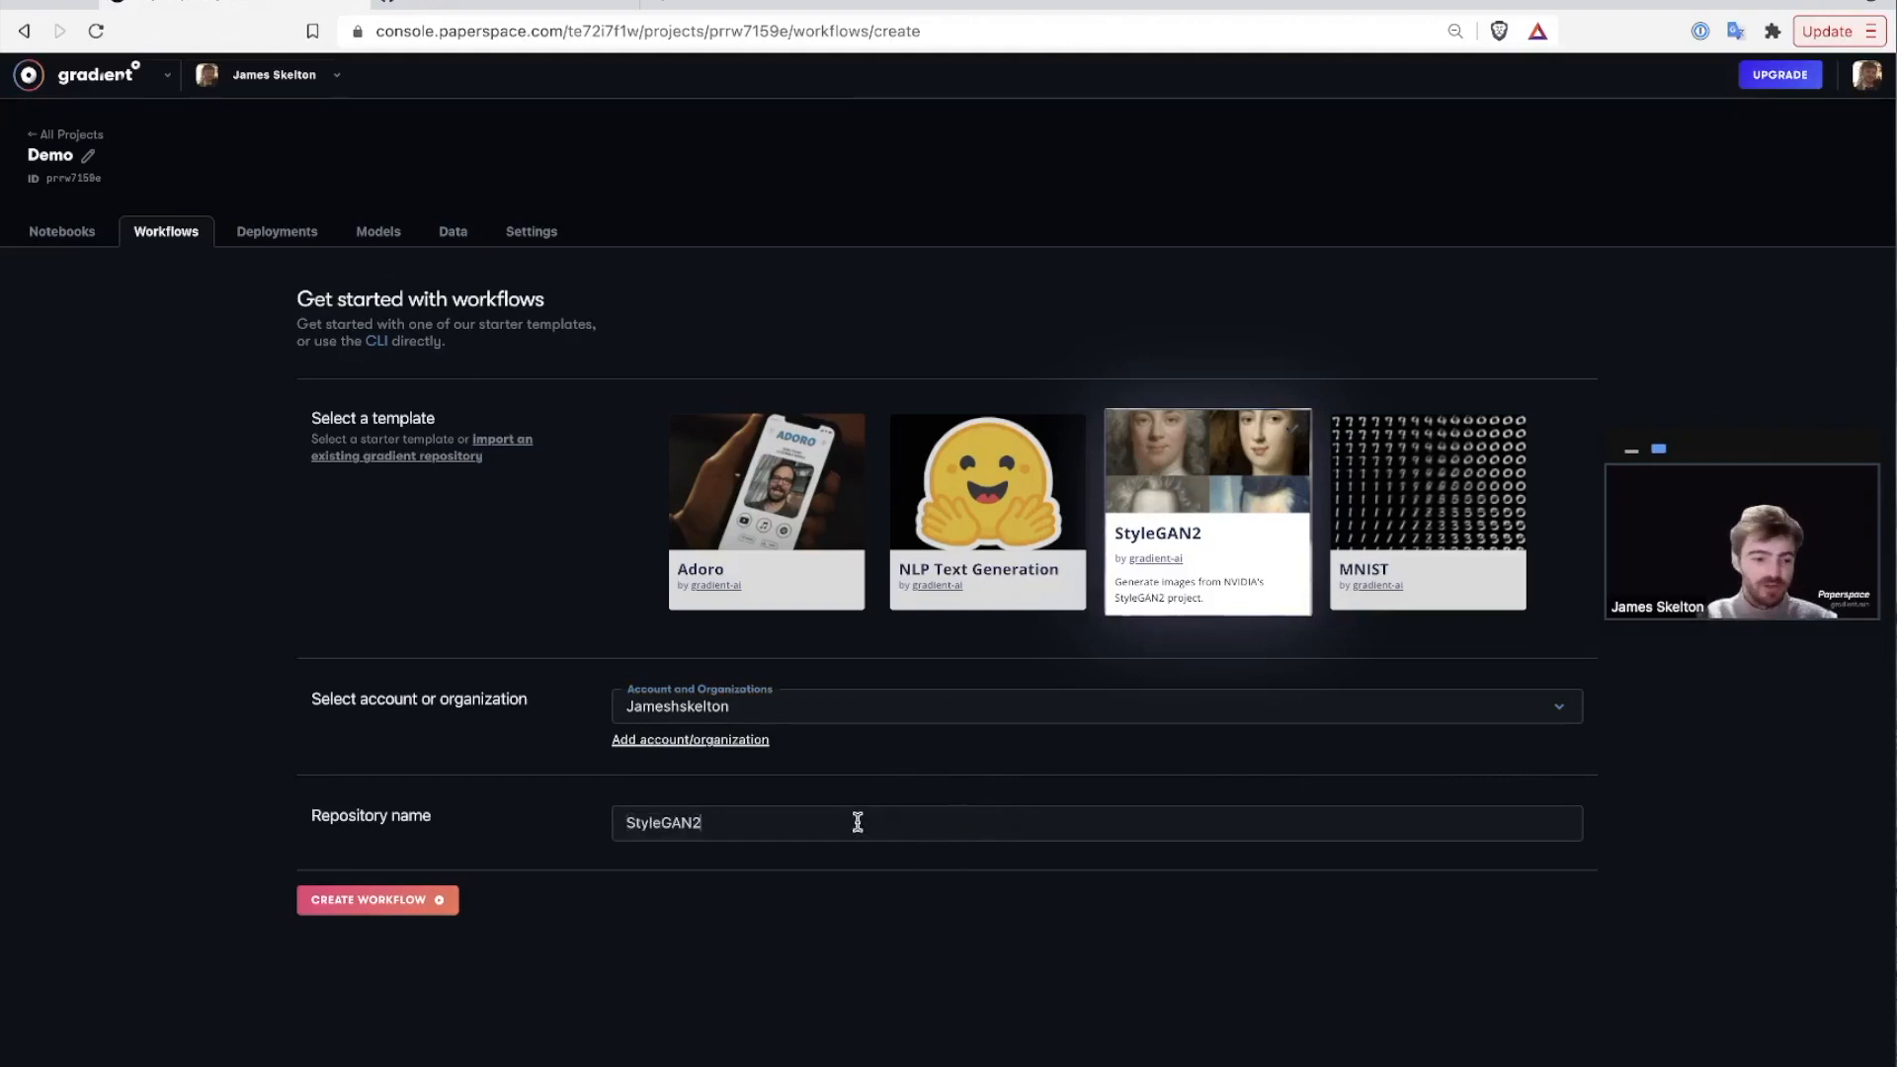
pyautogui.write('-gradient')
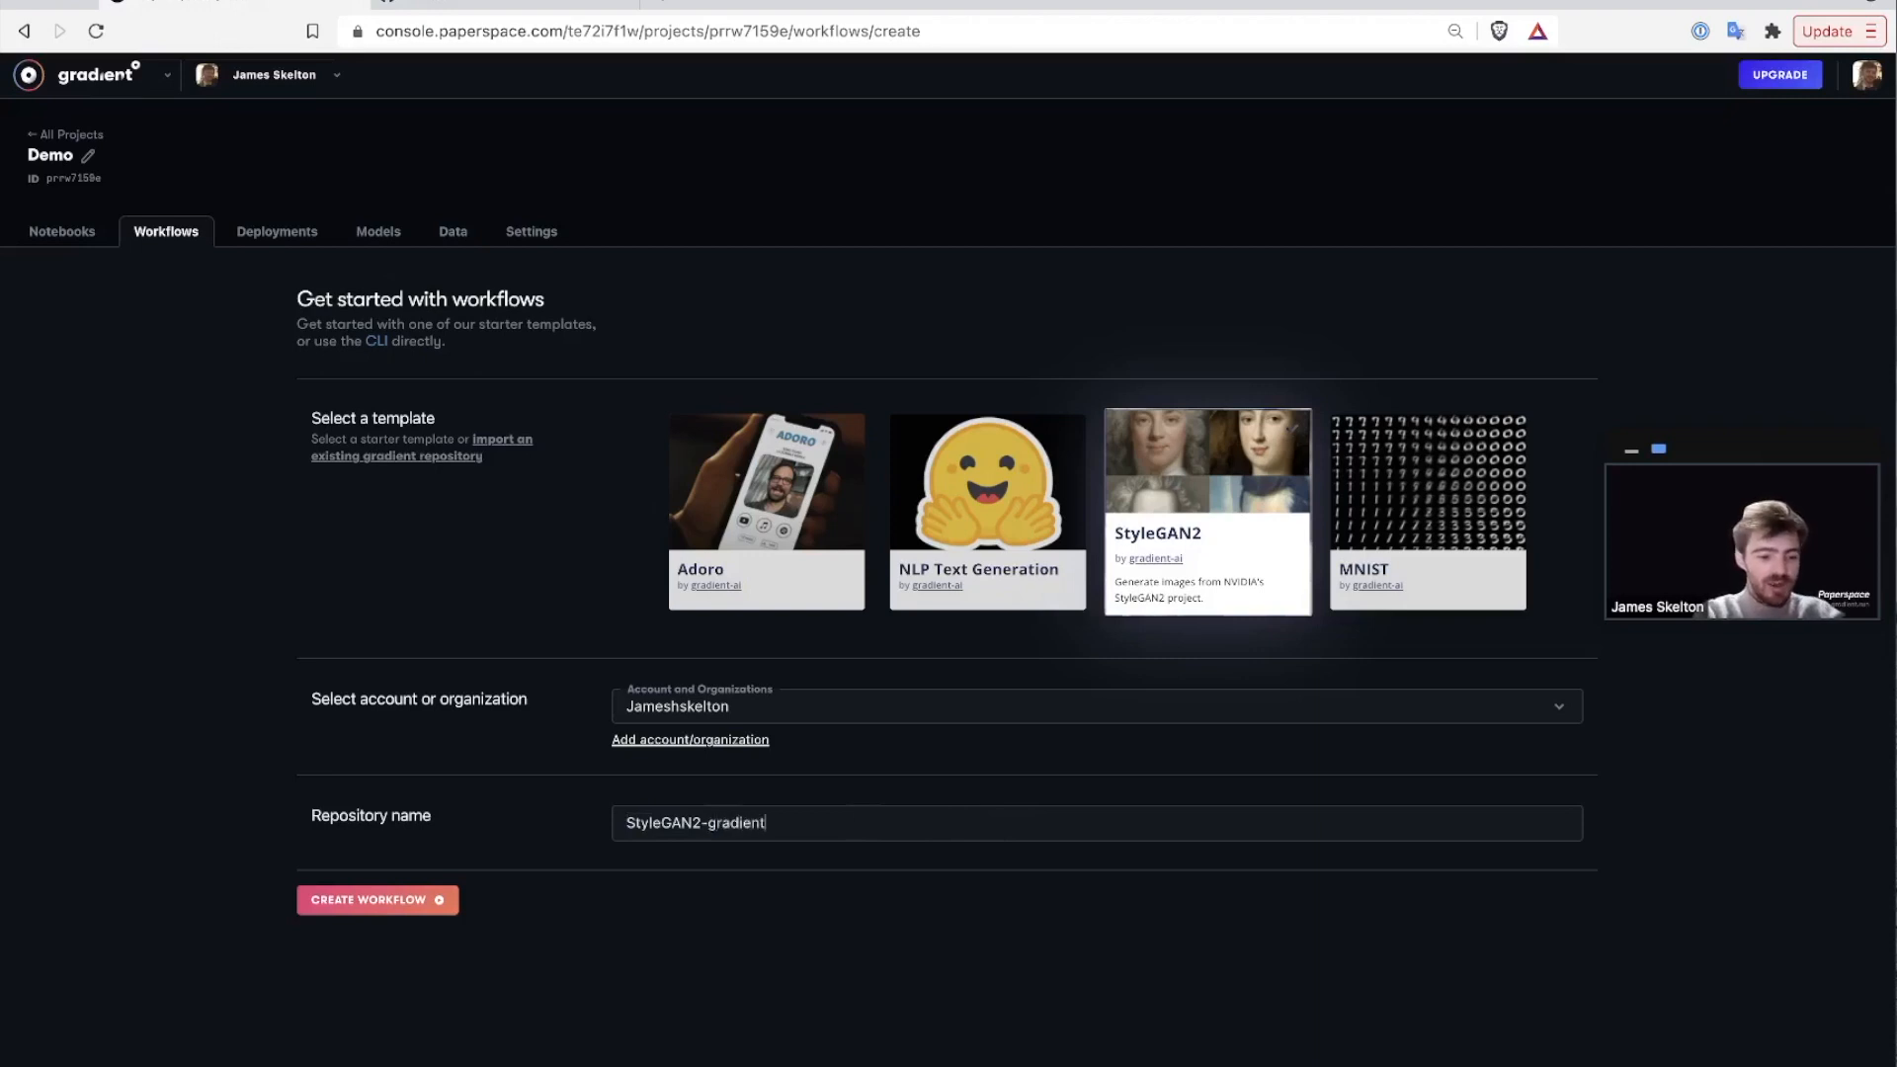
pyautogui.press('BackSpace')
pyautogui.write('-demo')
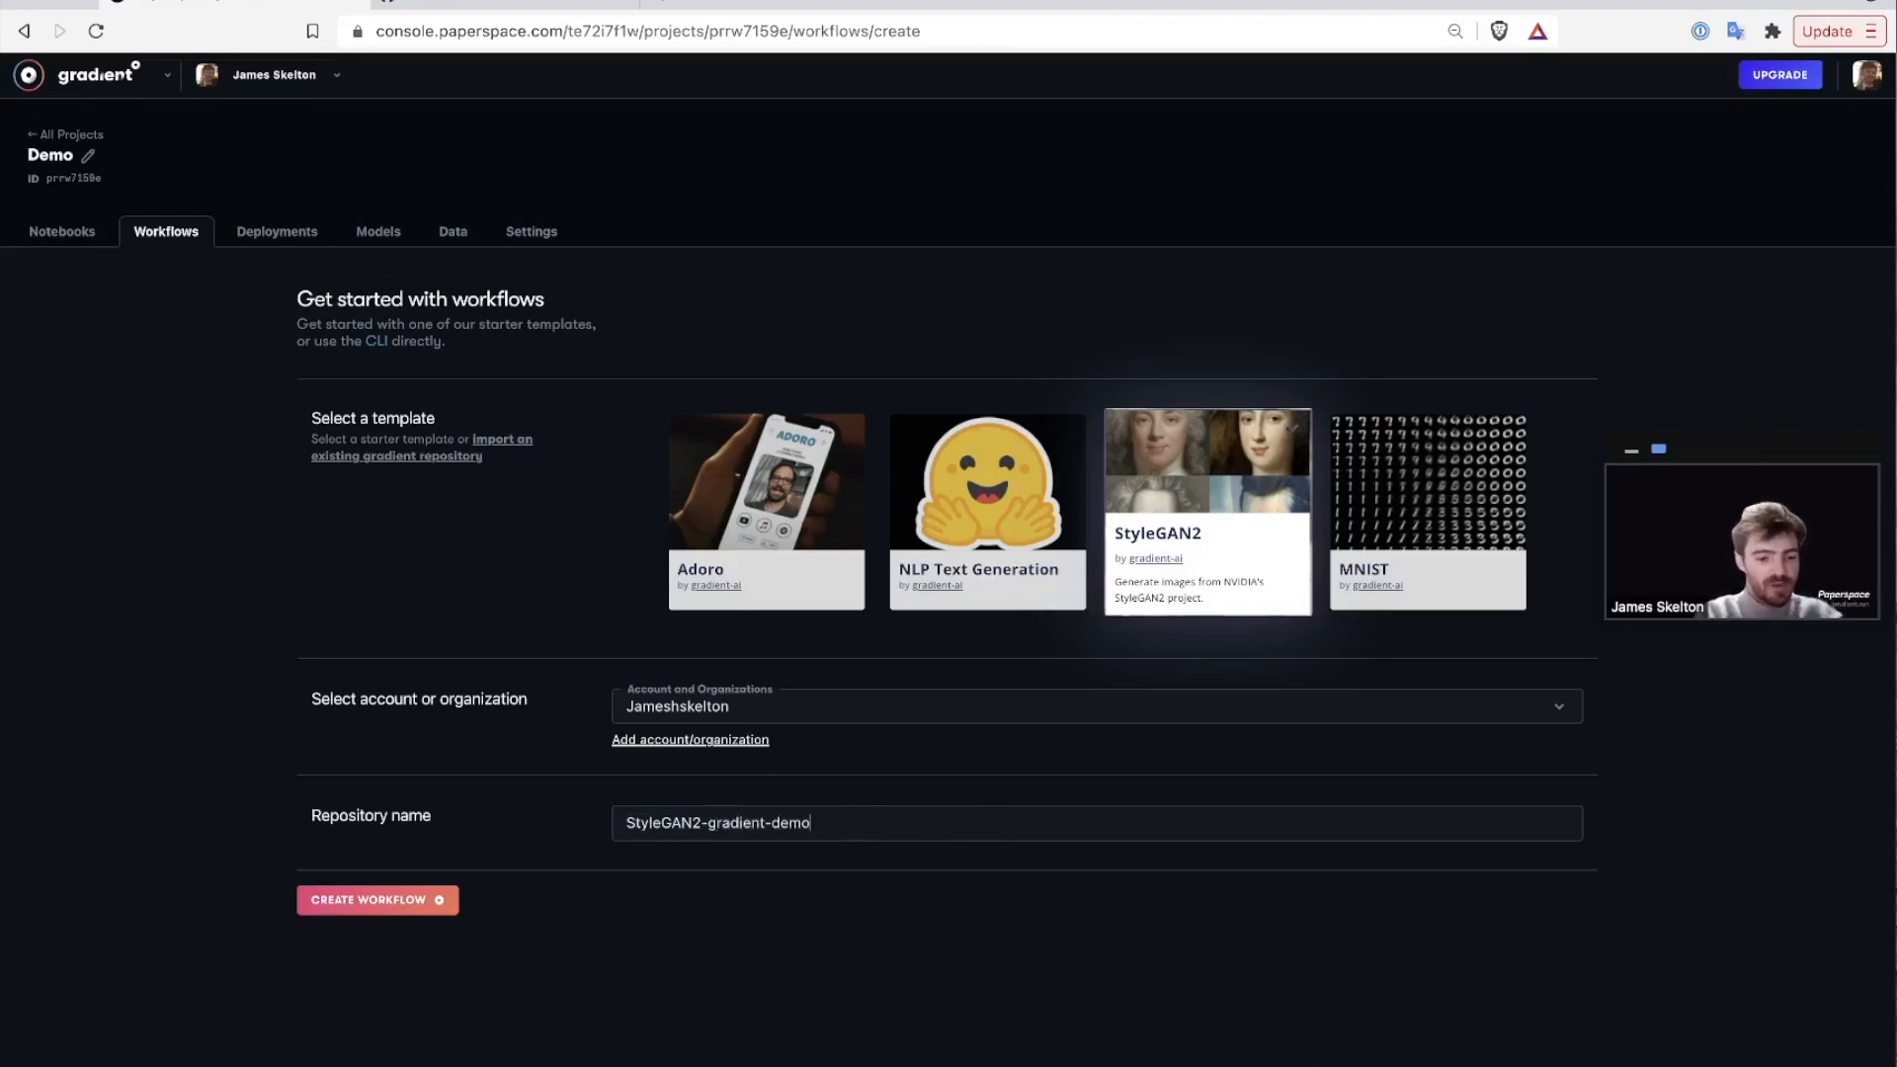
pyautogui.click(338, 903)
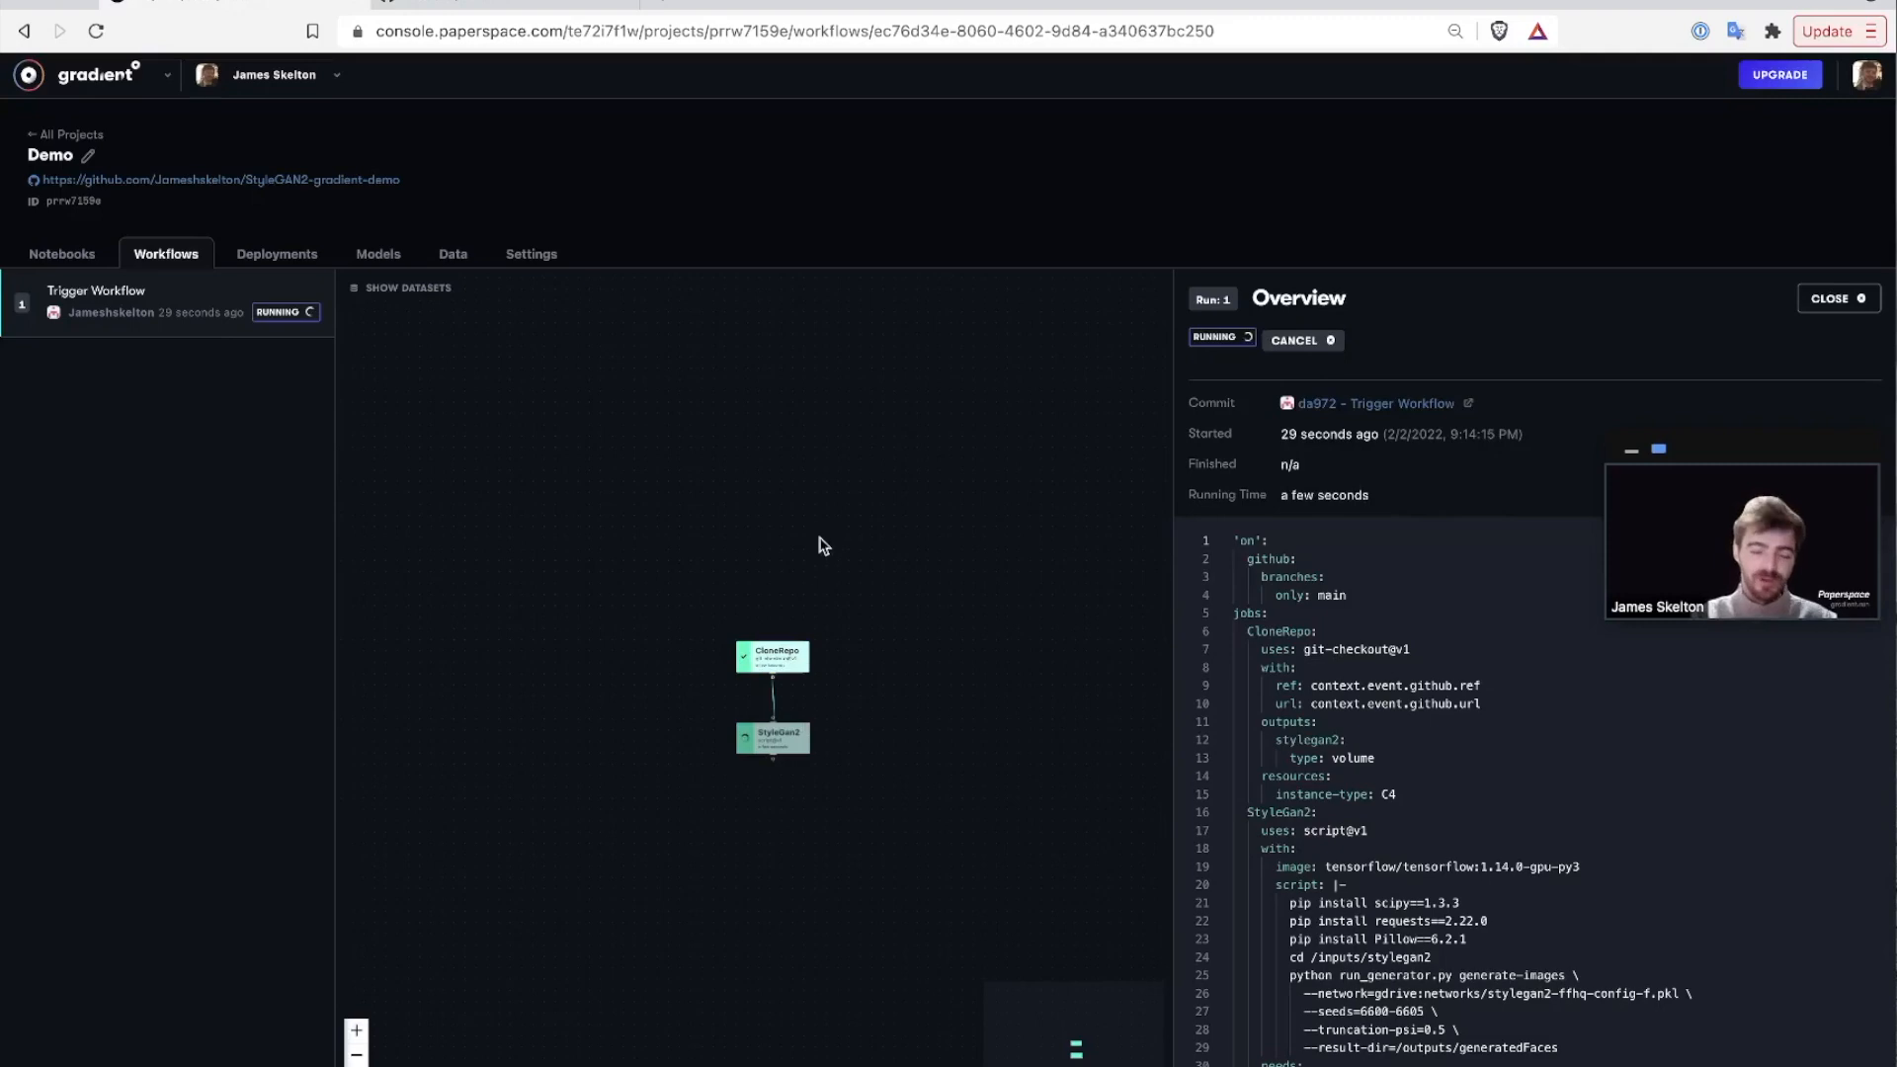
# Inspect the CloneRepo and StyleGan2 job details, then scroll through the run's YAML spec.
pyautogui.click(783, 650)
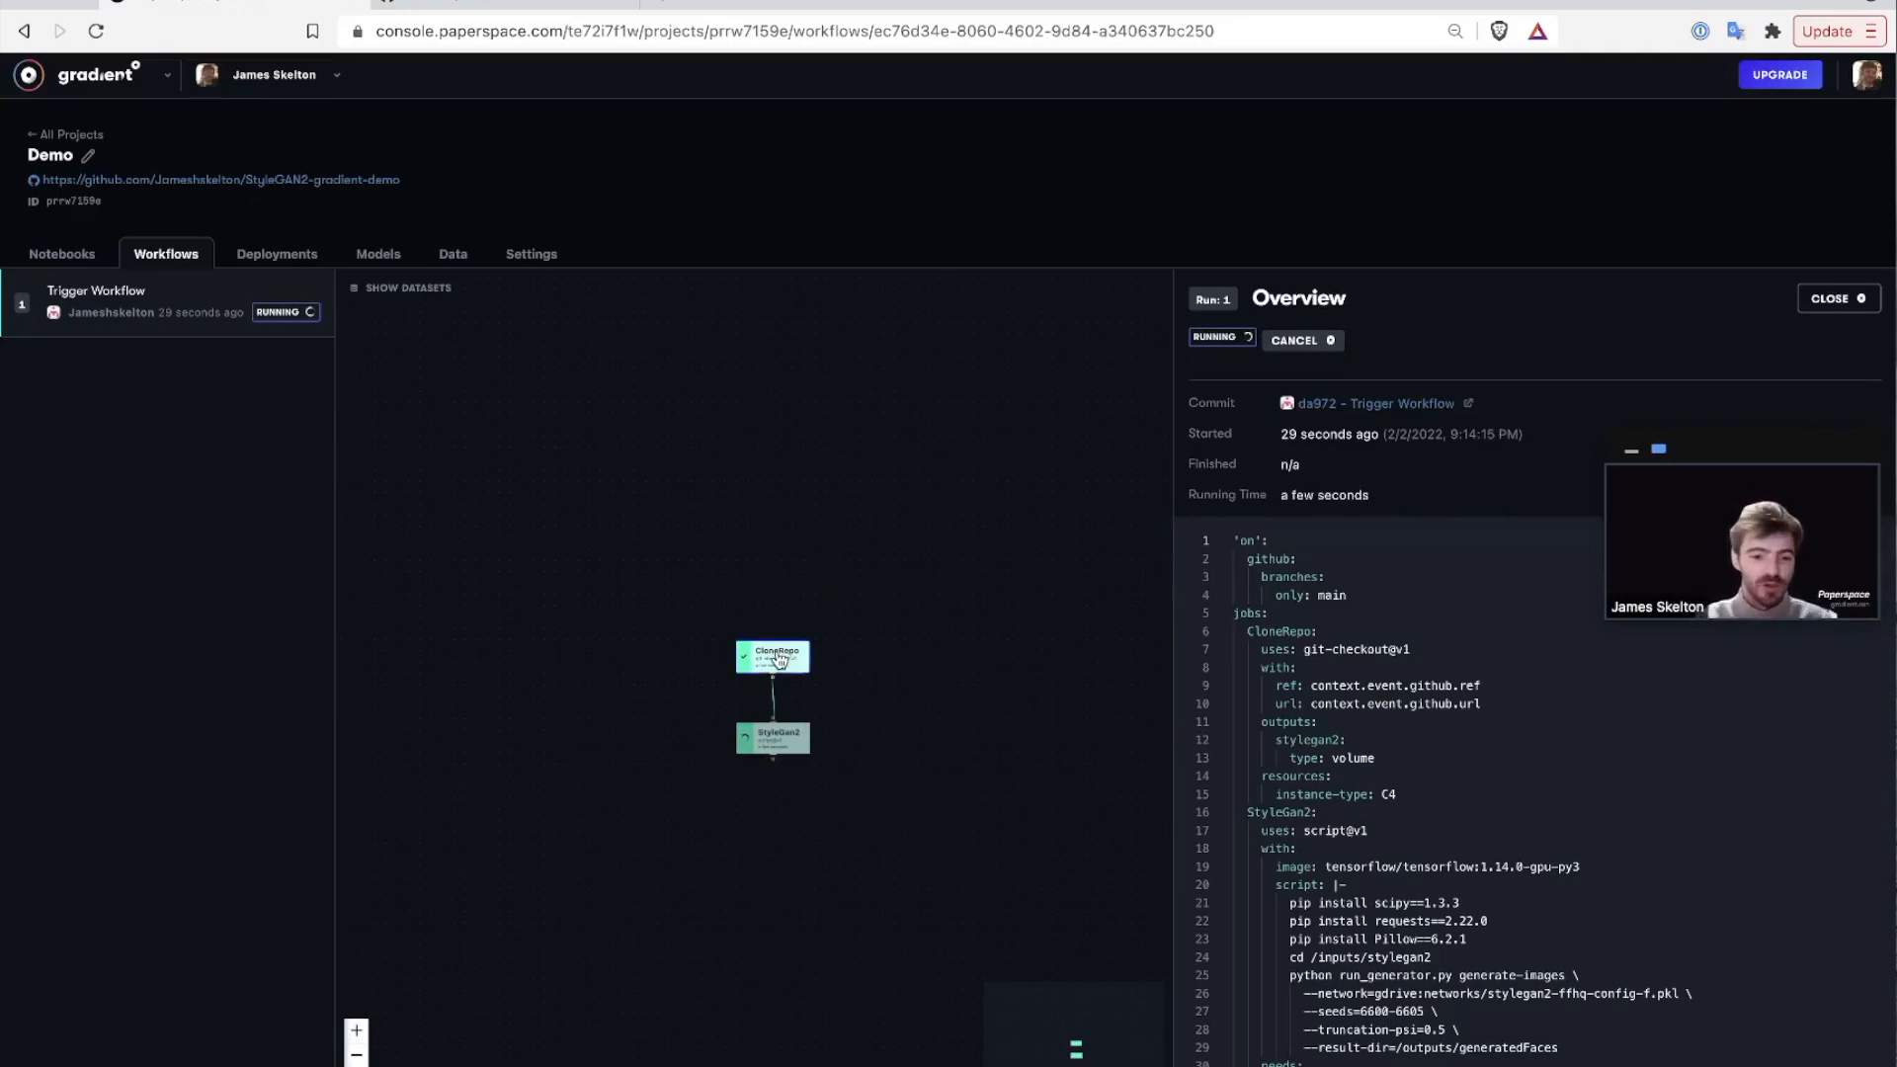
pyautogui.click(788, 738)
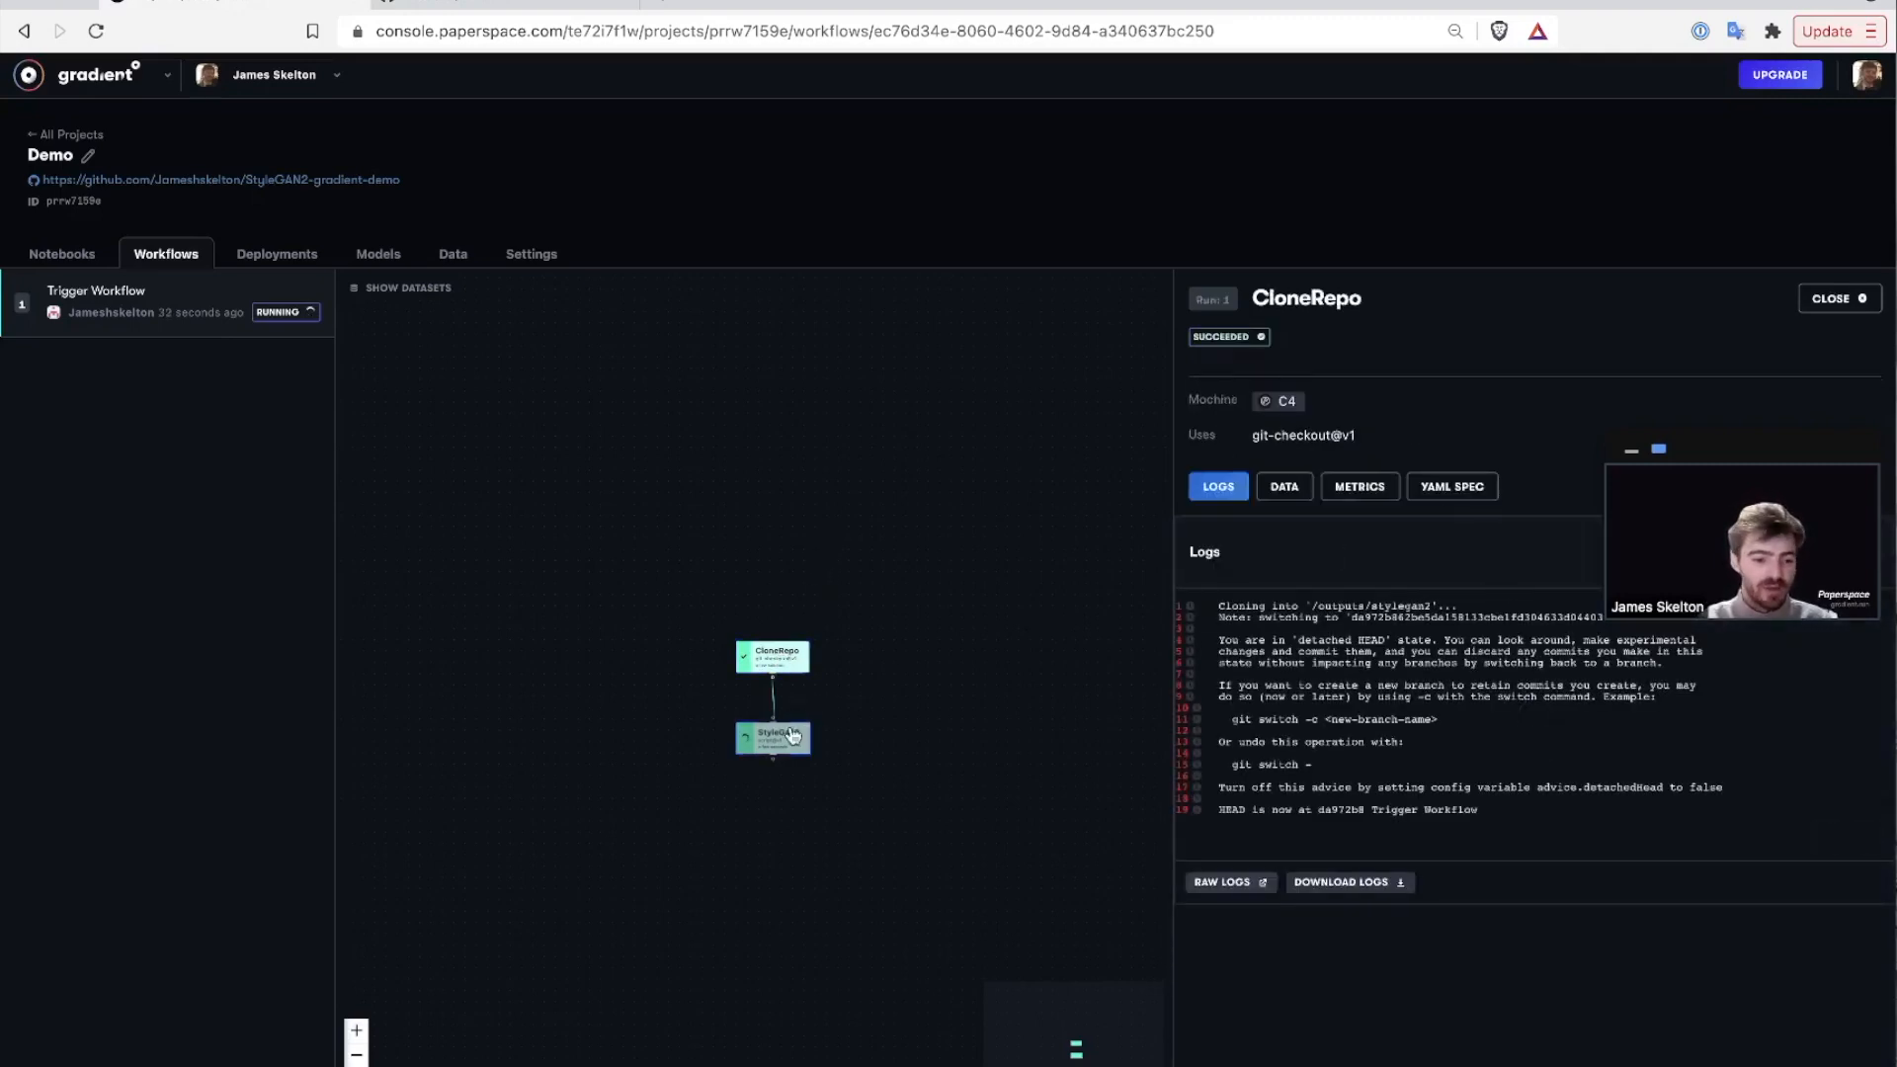
pyautogui.click(971, 565)
pyautogui.scroll(-3, 1375, 724)
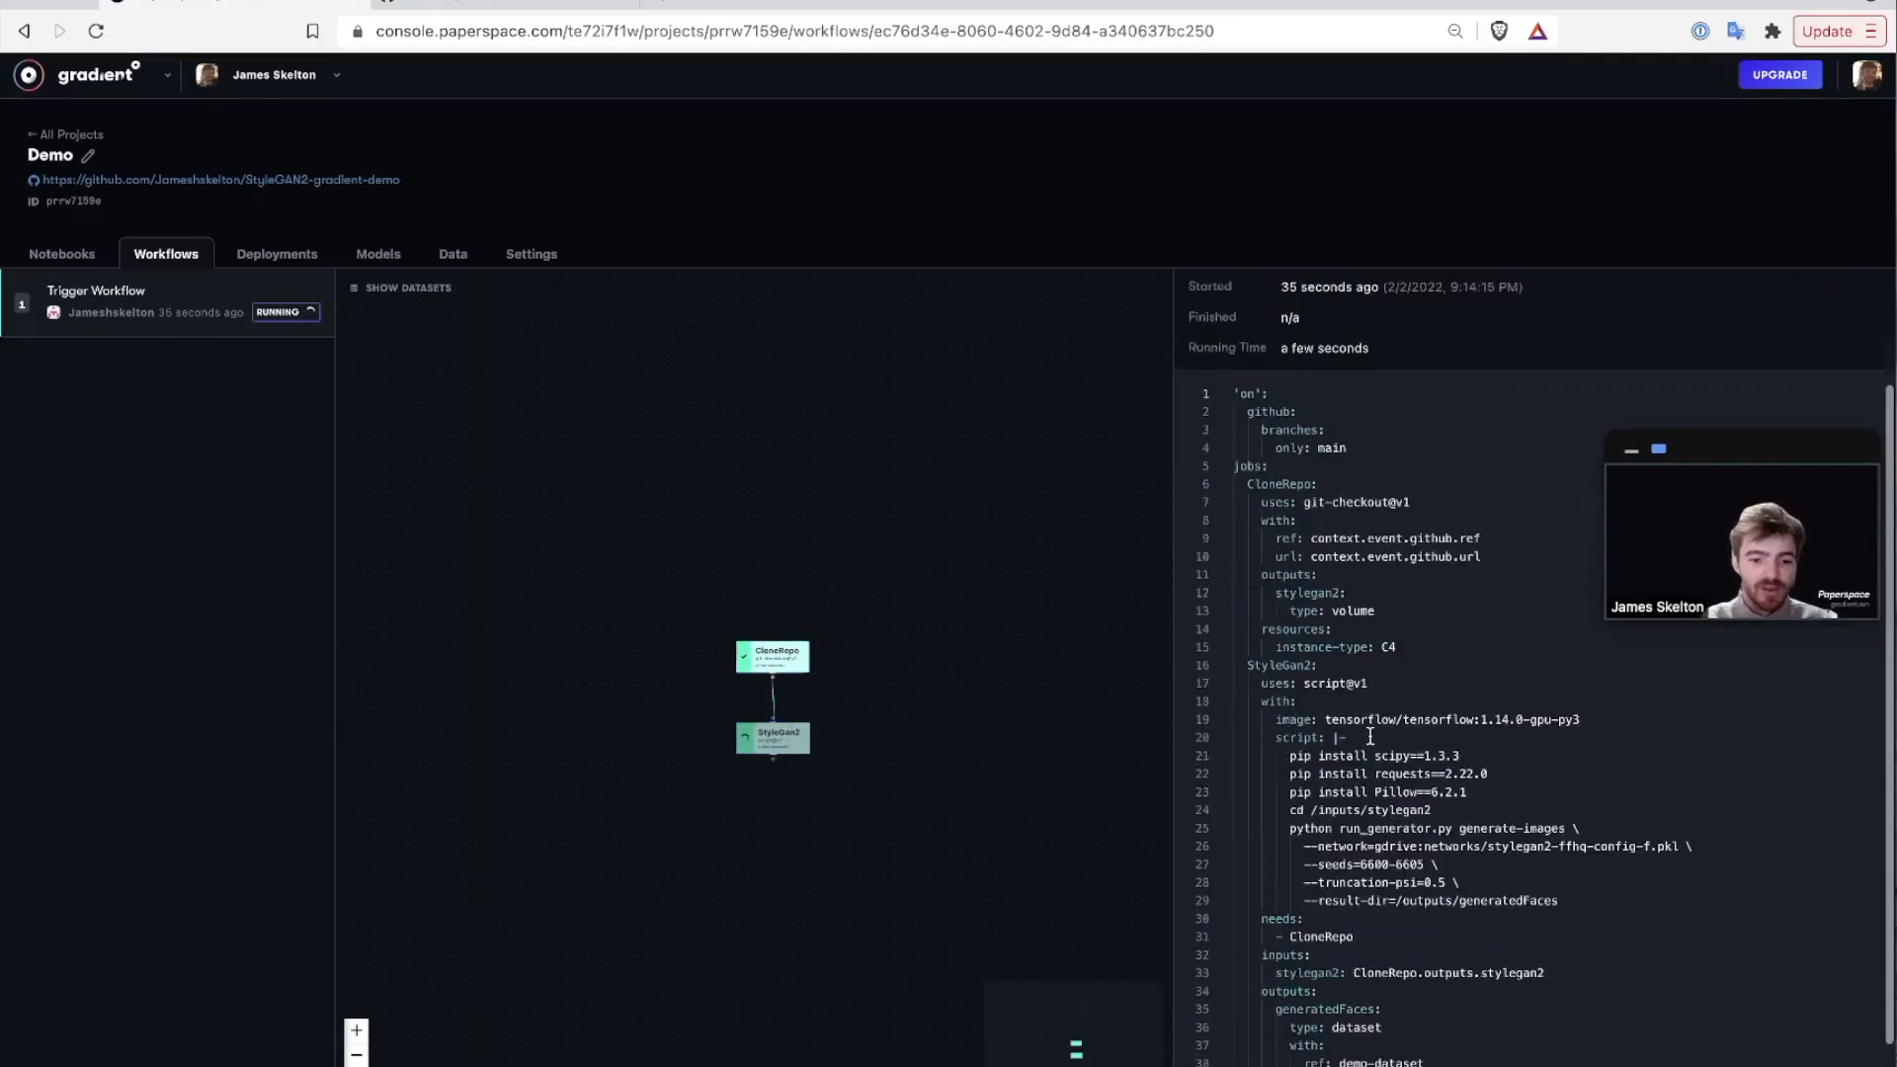